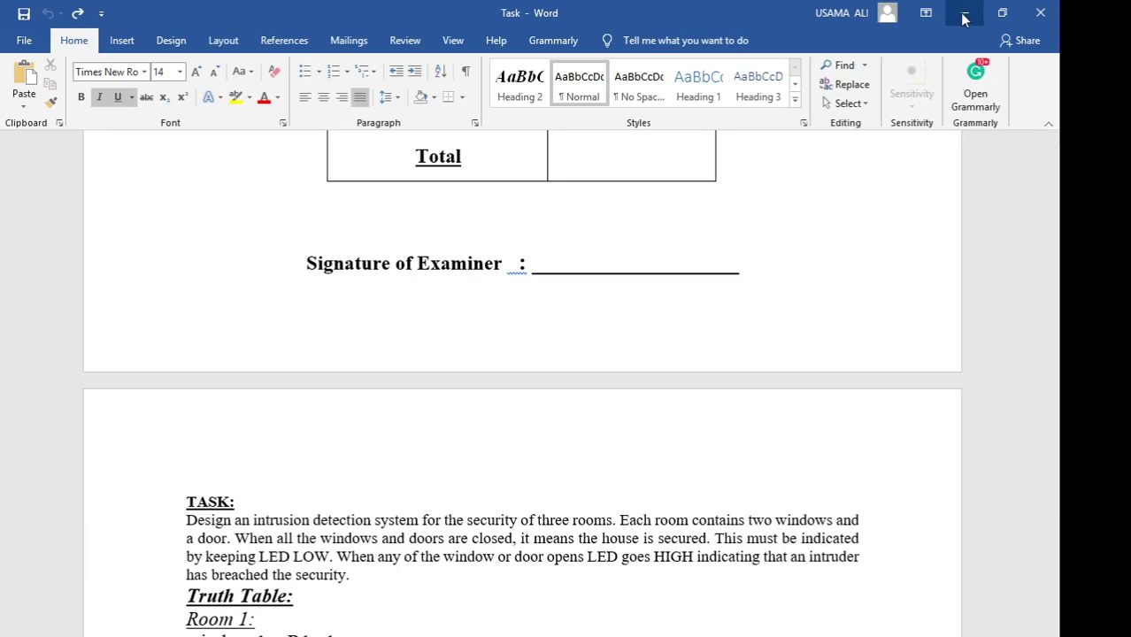
# Minimise the Word task document and open Logisim from the desktop
pyautogui.click(963, 18)
pyautogui.click(963, 8)
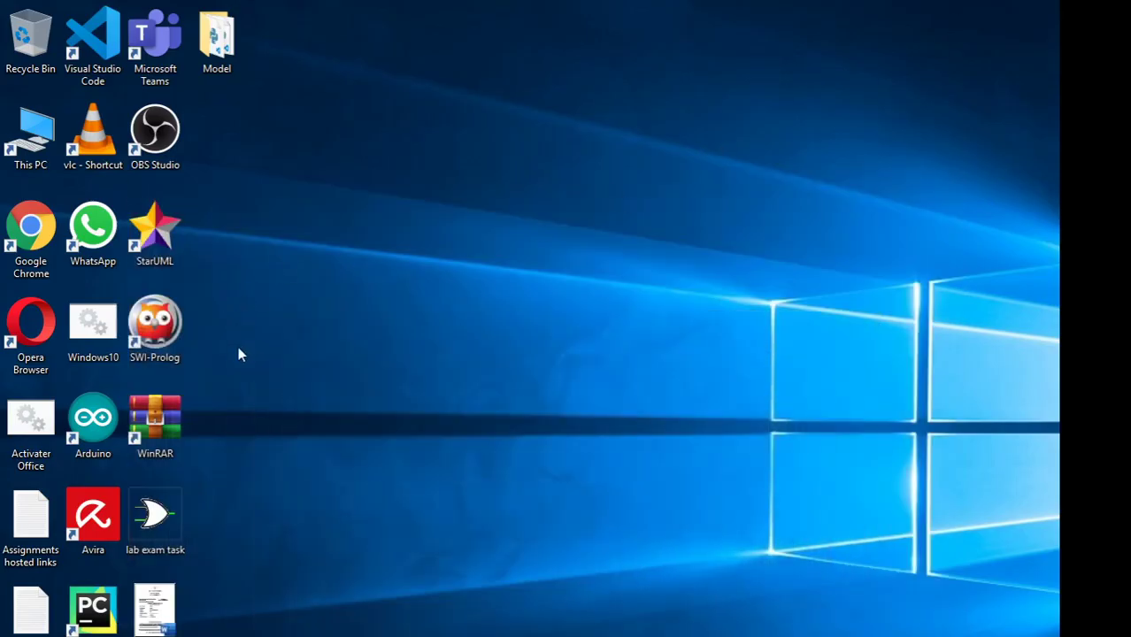
pyautogui.doubleClick(156, 518)
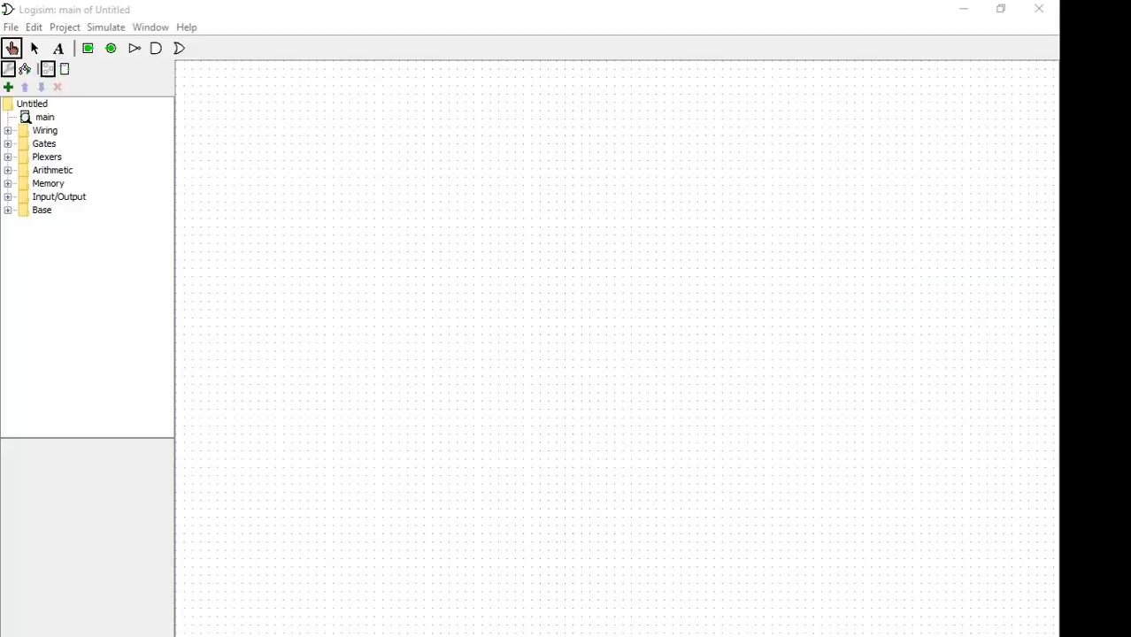
# Place three medium OR gates one below the other on the empty canvas
pyautogui.click(178, 48)
pyautogui.click(357, 177)
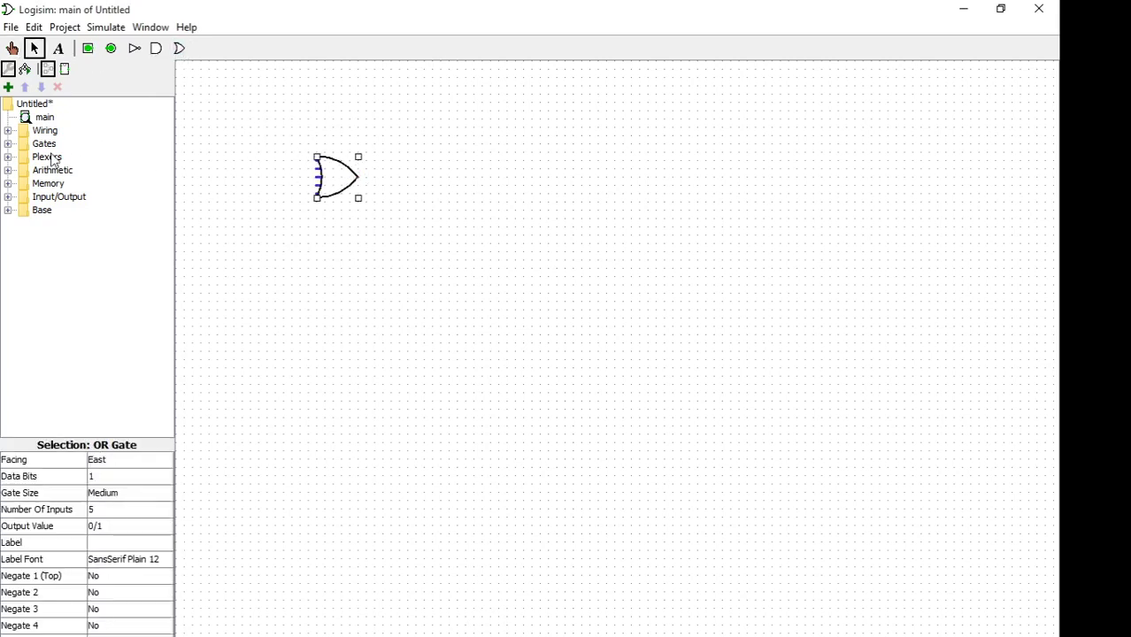
pyautogui.click(8, 143)
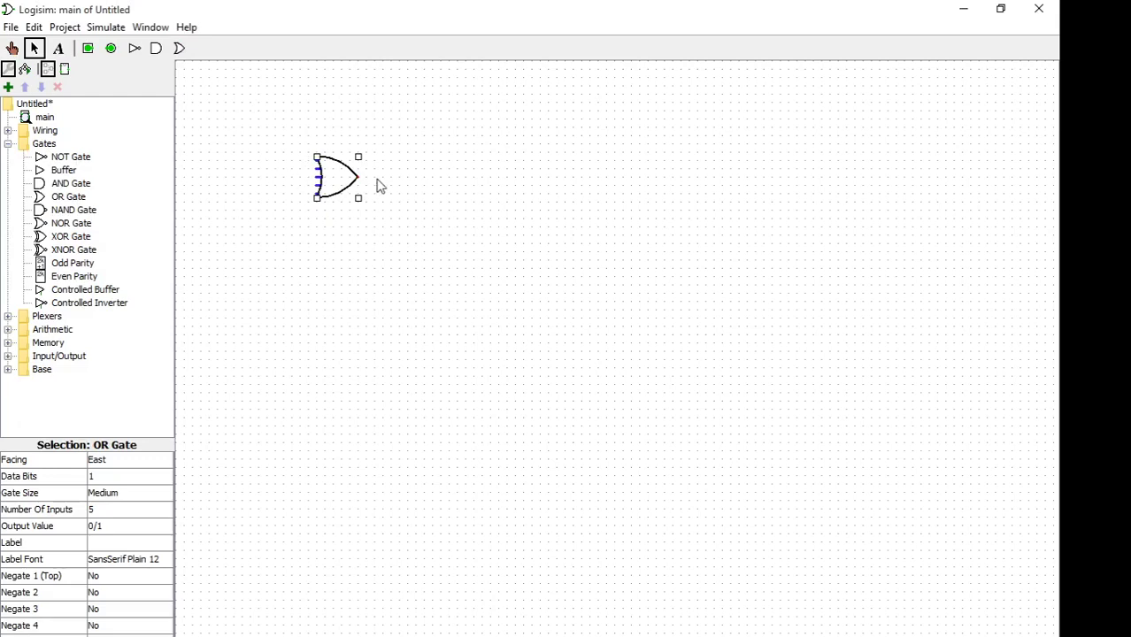
pyautogui.click(356, 235)
pyautogui.click(350, 295)
pyautogui.hotkey('ctrl', 'v')
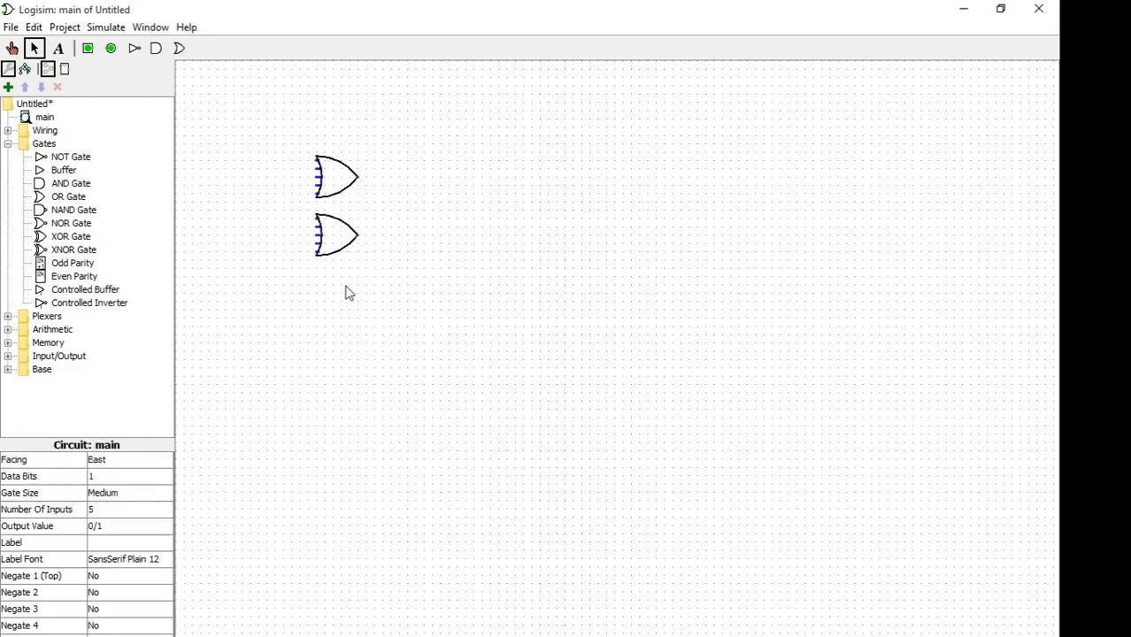
pyautogui.moveTo(340, 184); pyautogui.dragTo(331, 299)
pyautogui.click(372, 341)
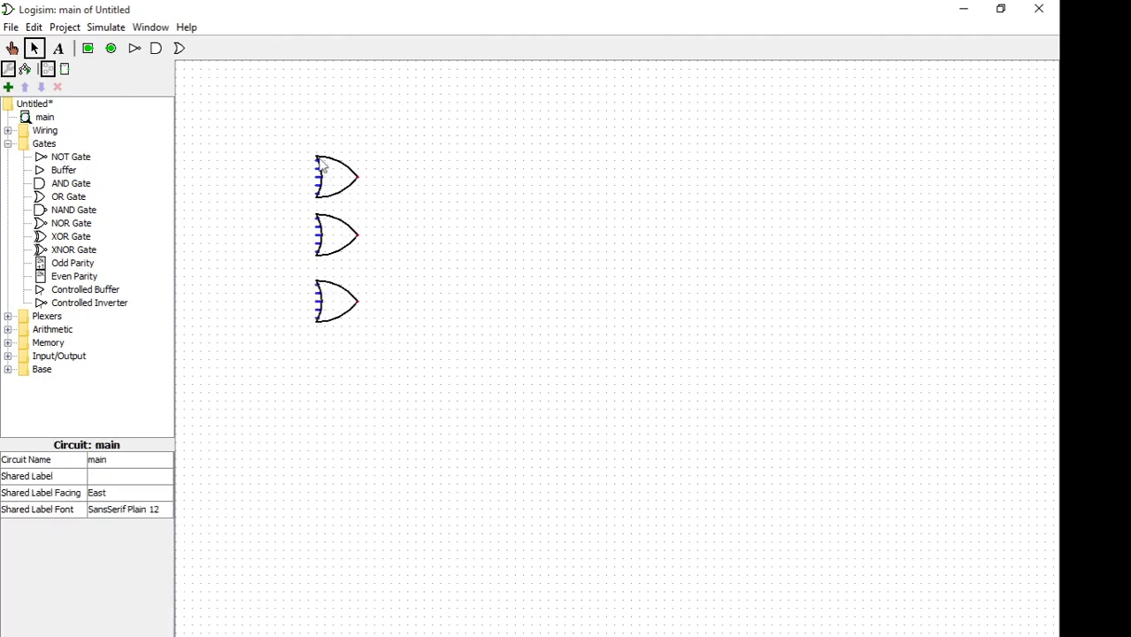
# Check the task description in the Word document for each room's sensors, returning to the Logisim circuit
pyautogui.hotkey('alt', 'Tab')
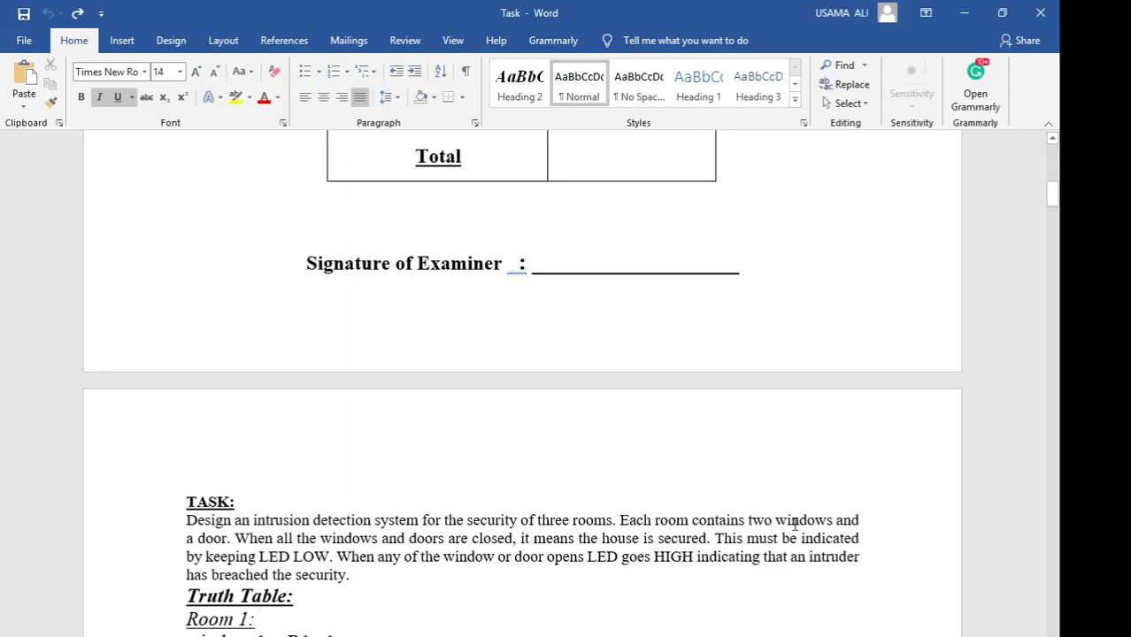
pyautogui.hotkey('alt', 'Tab')
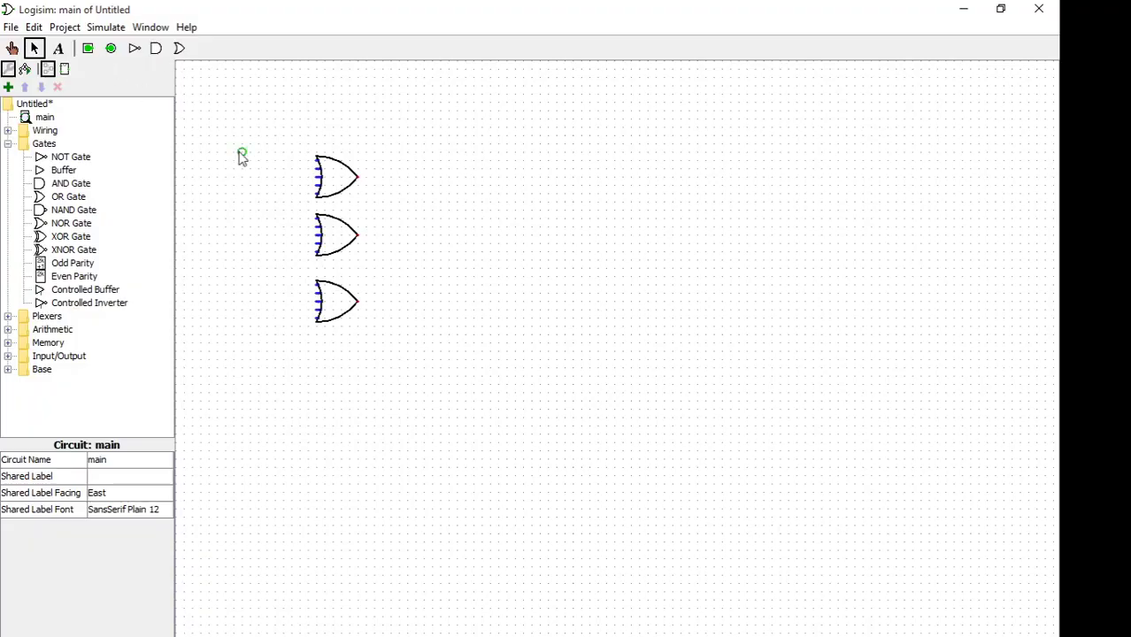
pyautogui.hotkey('alt', 'Tab')
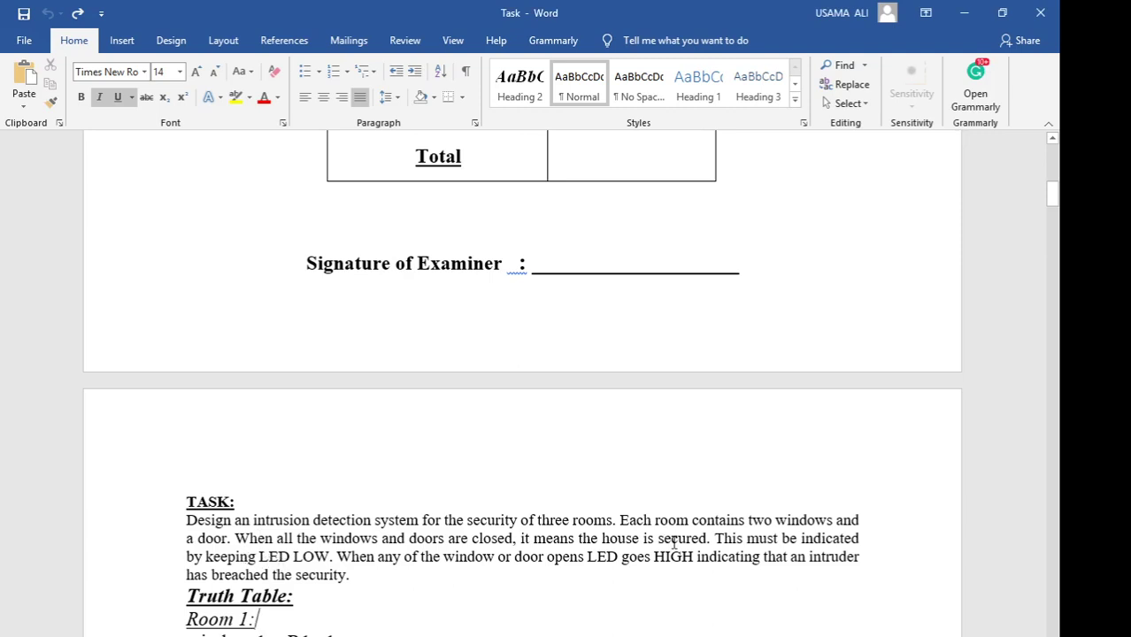
pyautogui.hotkey('alt', 'Tab')
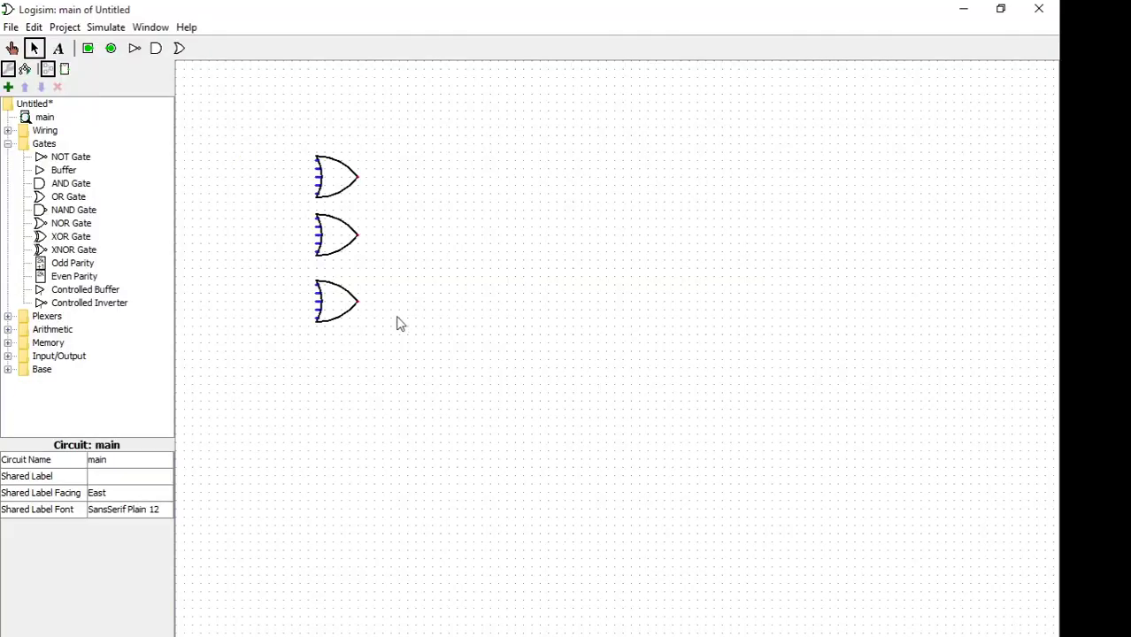
# Place an input pin wired to the upper OR gate and add a copy of the pin with a short wire below it
pyautogui.click(88, 49)
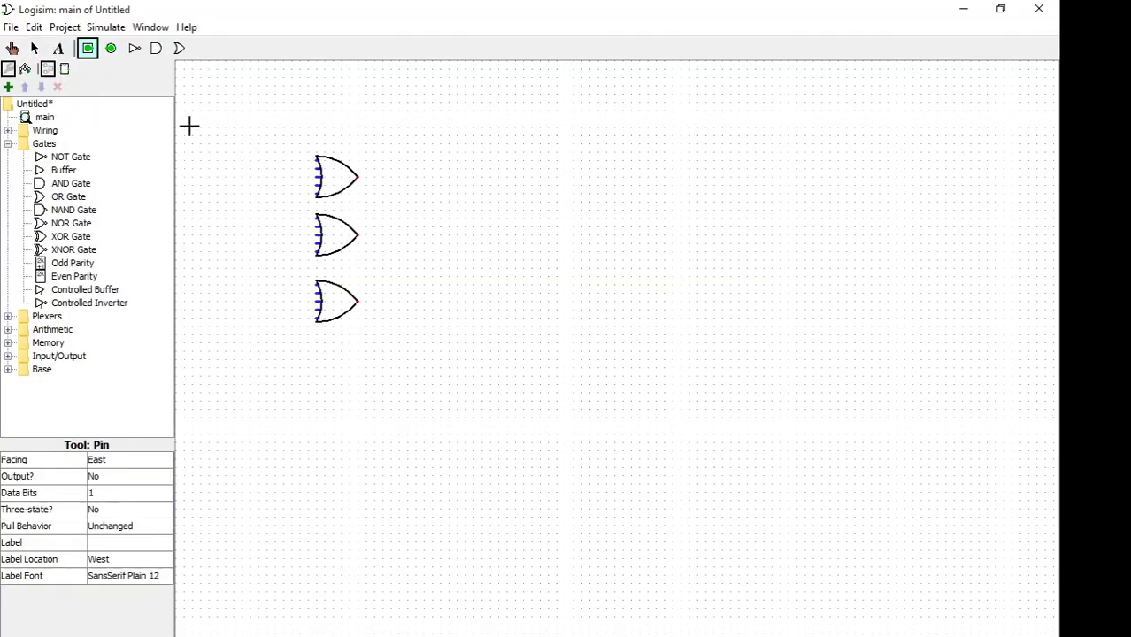
pyautogui.click(245, 167)
pyautogui.moveTo(253, 169); pyautogui.dragTo(317, 170)
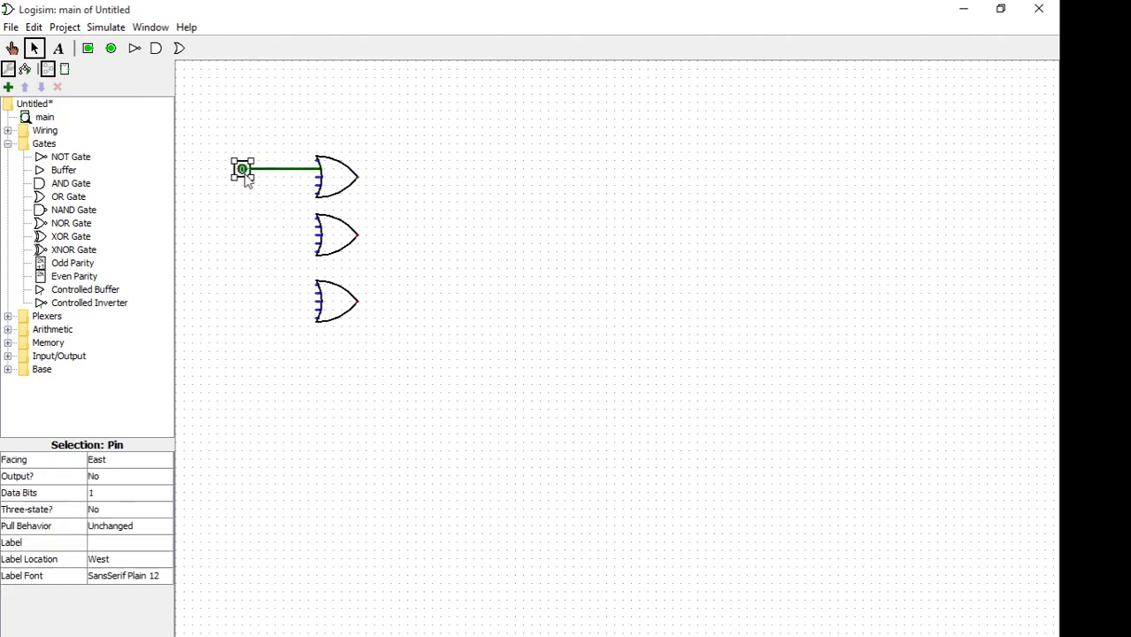
pyautogui.hotkey('ctrl', 'd')
pyautogui.moveTo(246, 180); pyautogui.dragTo(285, 194)
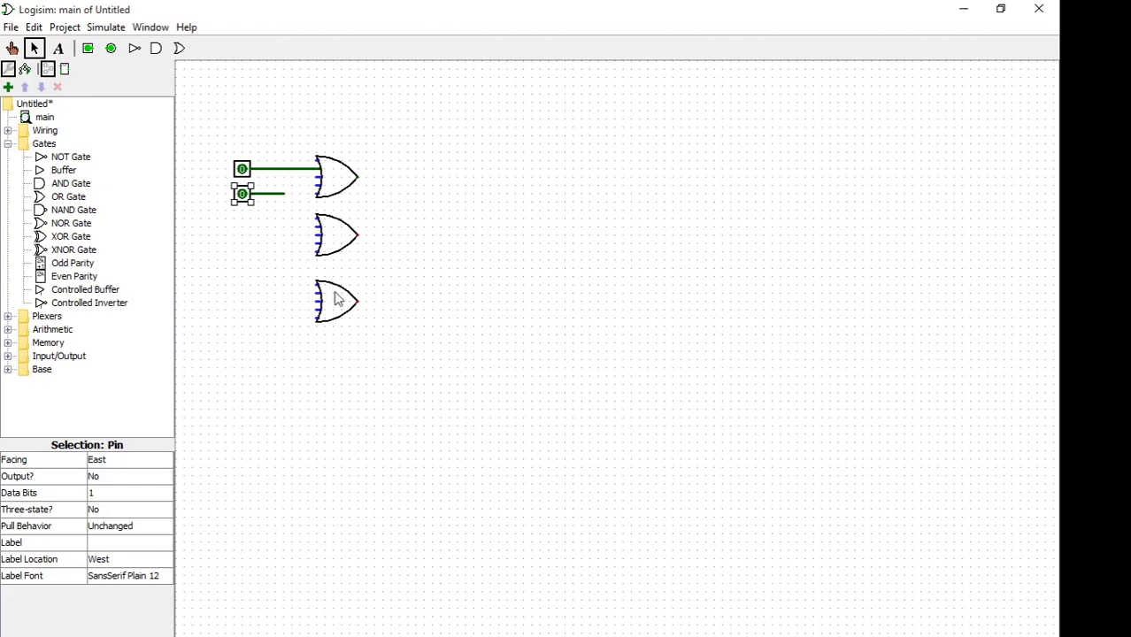
# Move the two lower OR gates down, set the upper gate's size to Wide and shift it slightly away from the pins
pyautogui.moveTo(335, 299); pyautogui.dragTo(335, 316)
pyautogui.moveTo(337, 230); pyautogui.dragTo(336, 246)
pyautogui.click(337, 180)
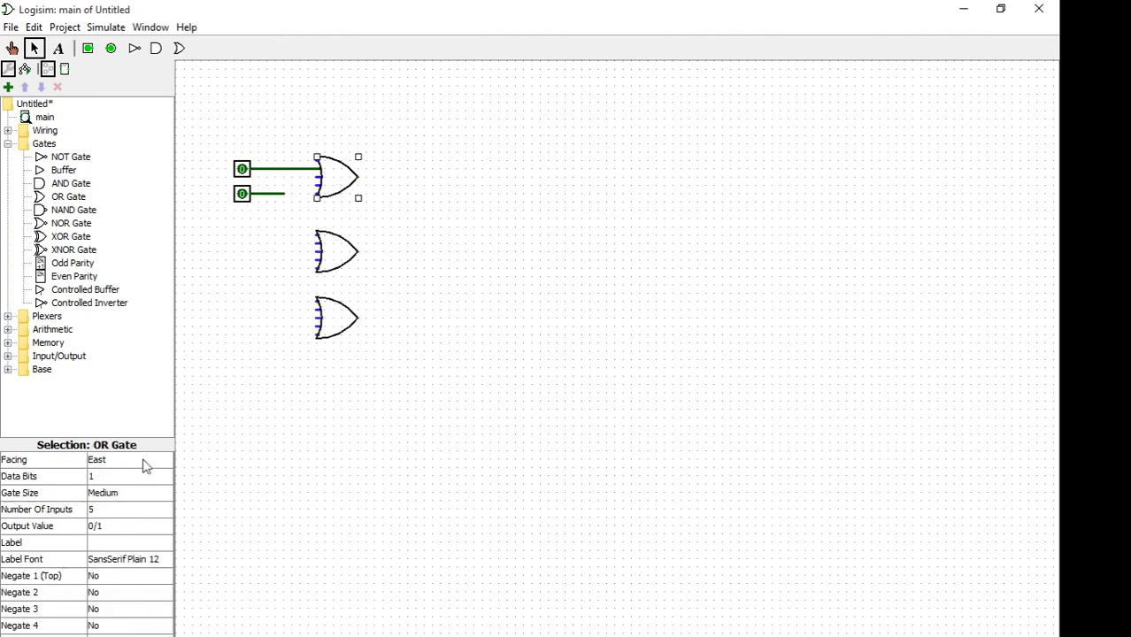
pyautogui.click(126, 493)
pyautogui.click(135, 539)
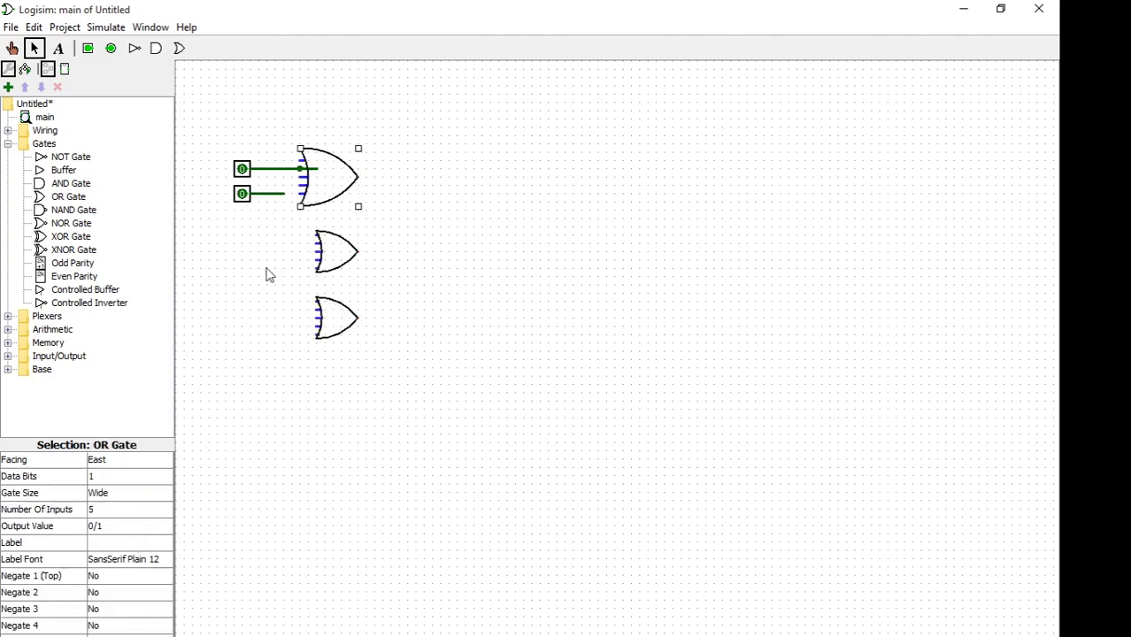
pyautogui.moveTo(337, 171)
pyautogui.mouseDown()
pyautogui.moveTo(361, 176)
pyautogui.moveTo(344, 172)
pyautogui.mouseUp()
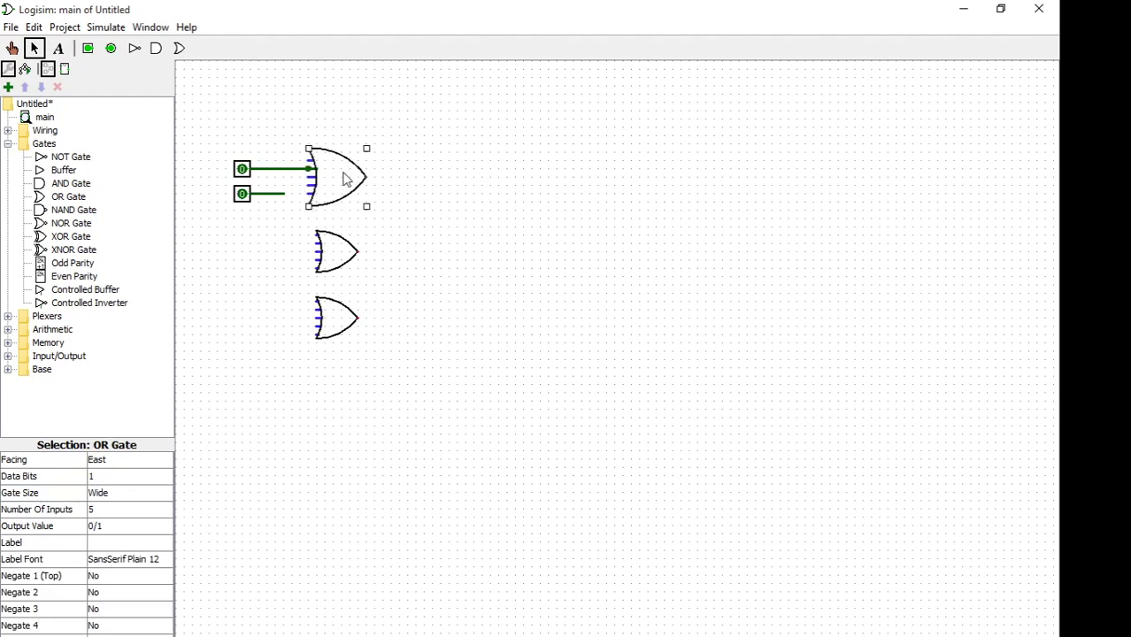
# Delete the first pin's old wire and connect both input pins to separate inputs of the wide OR gate
pyautogui.click(274, 171)
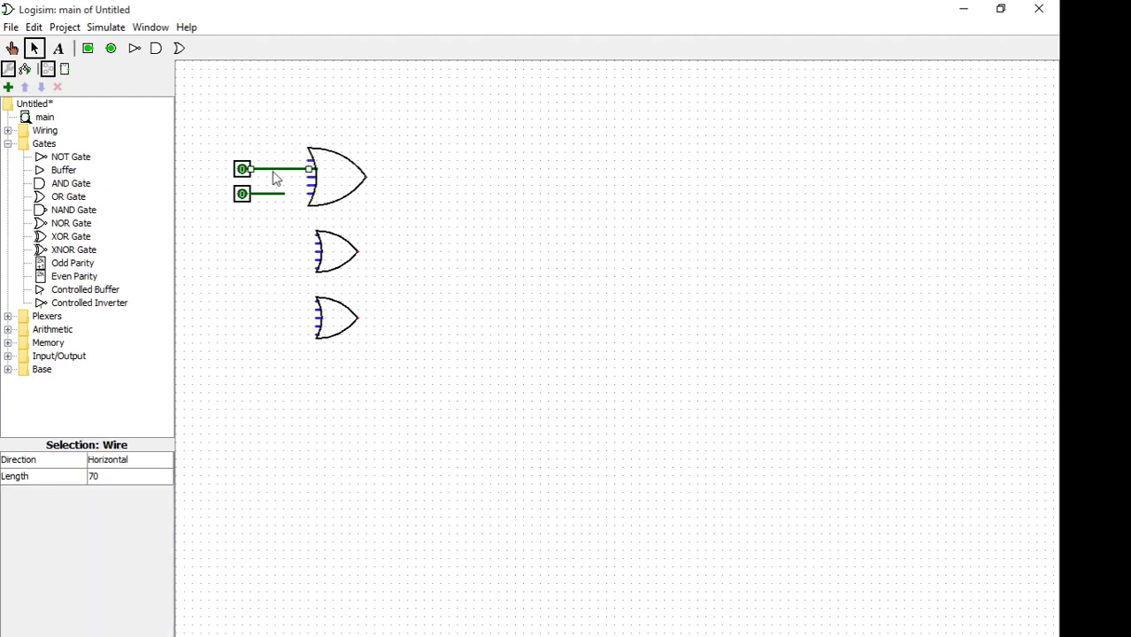
pyautogui.press('Delete')
pyautogui.moveTo(253, 175); pyautogui.dragTo(311, 161)
pyautogui.moveTo(246, 203); pyautogui.dragTo(312, 185)
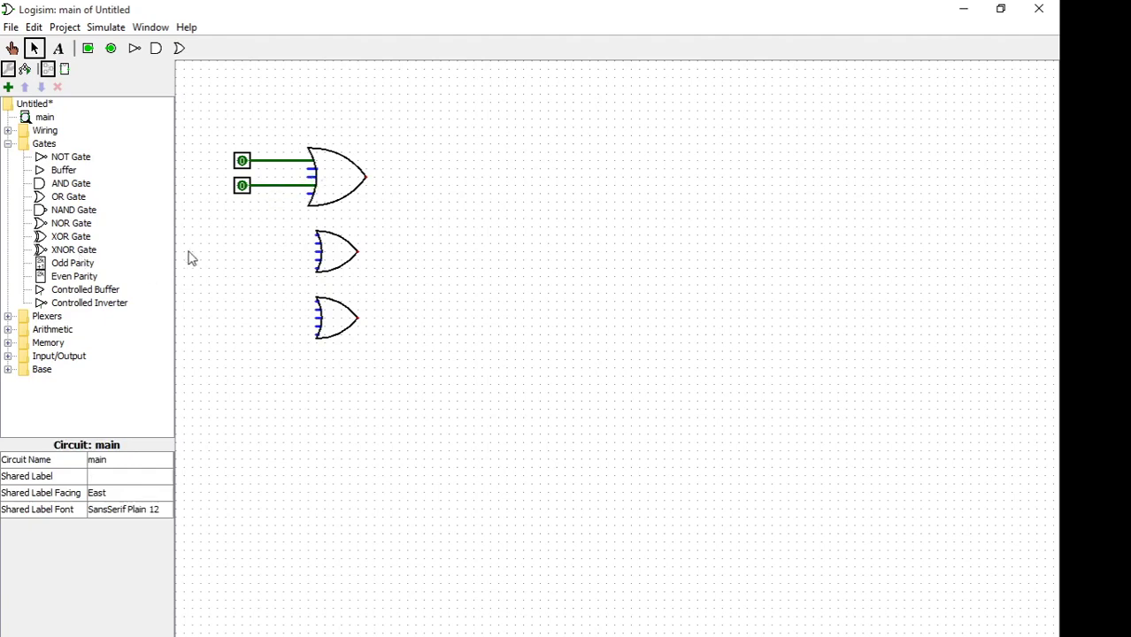
# Set the wide OR gate's number of inputs to 3
pyautogui.click(337, 170)
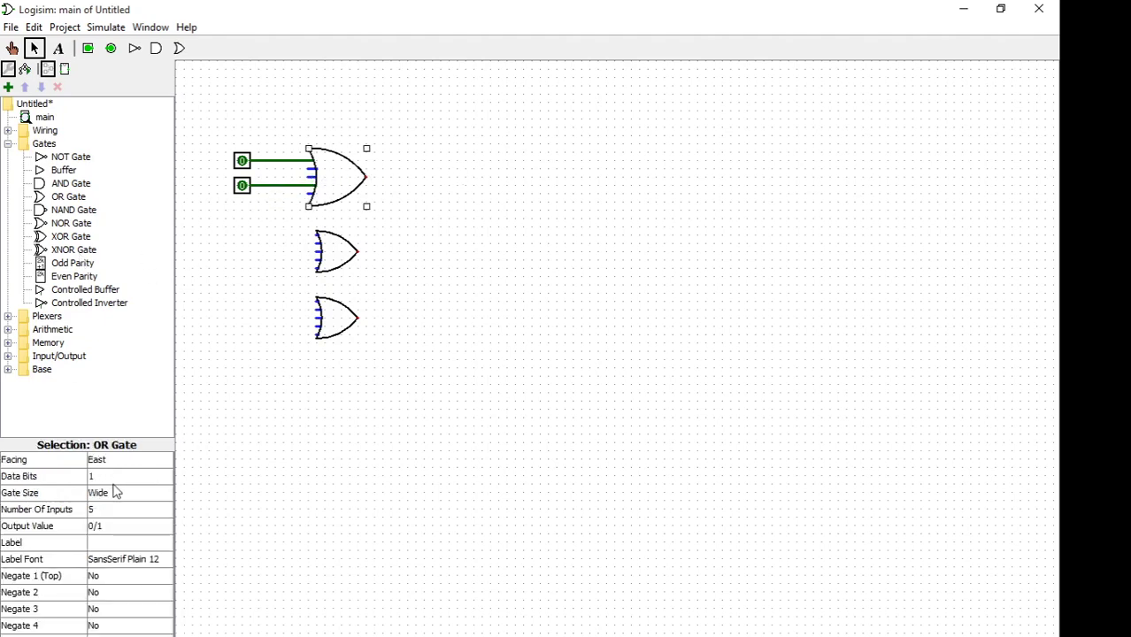
pyautogui.click(97, 509)
pyautogui.click(105, 546)
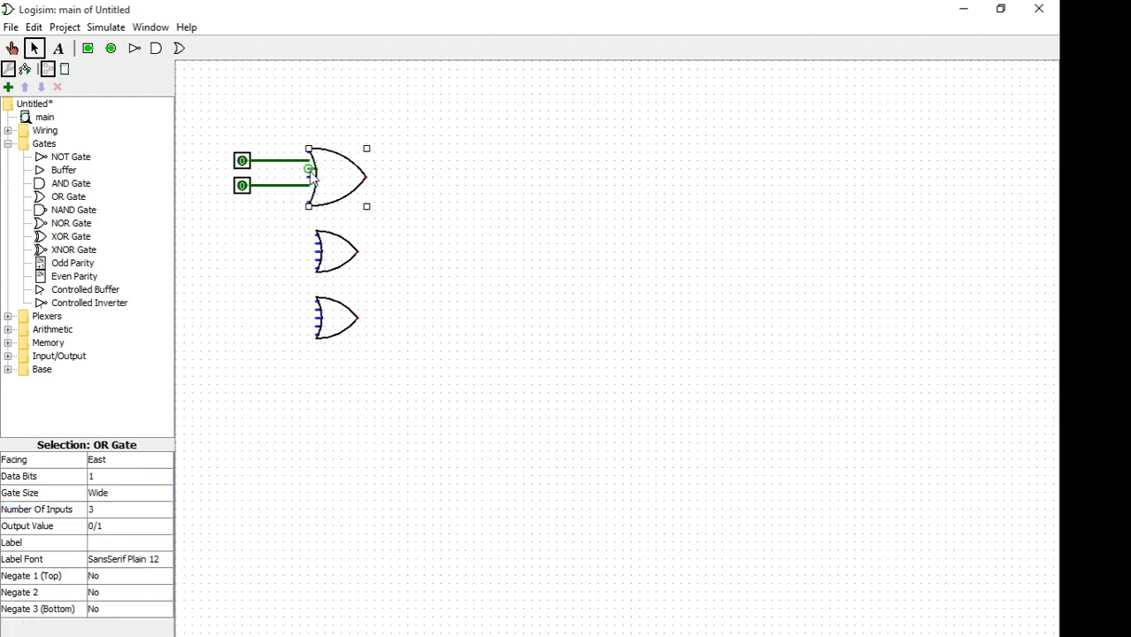
# Delete the wide OR gate beside the pins and set the next OR gate's size to Wide
pyautogui.press('Delete')
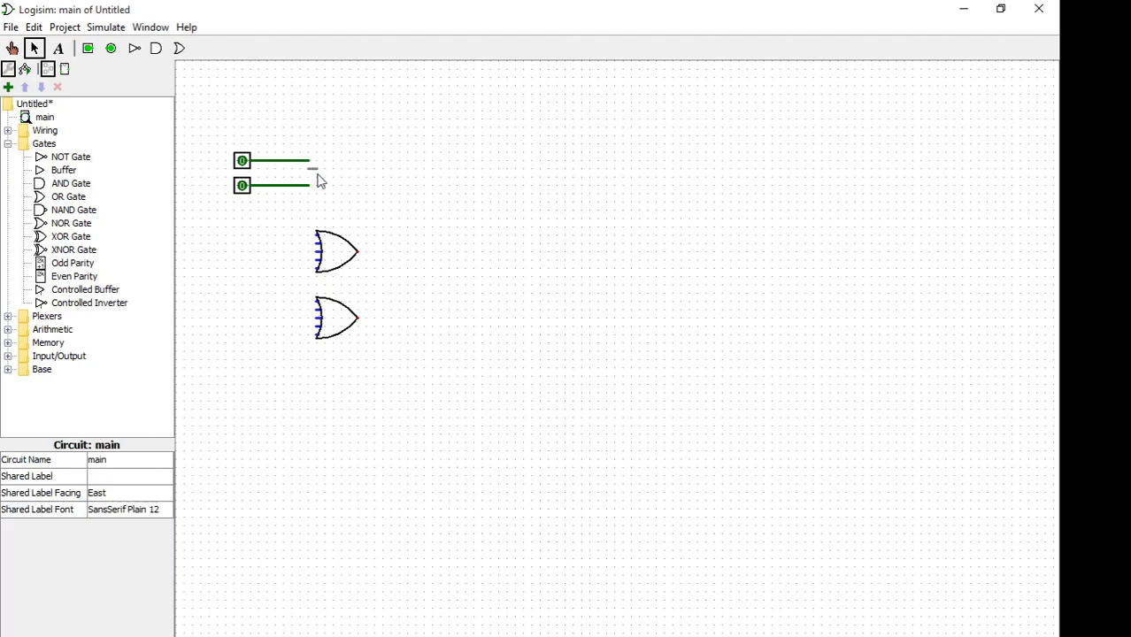
pyautogui.click(337, 258)
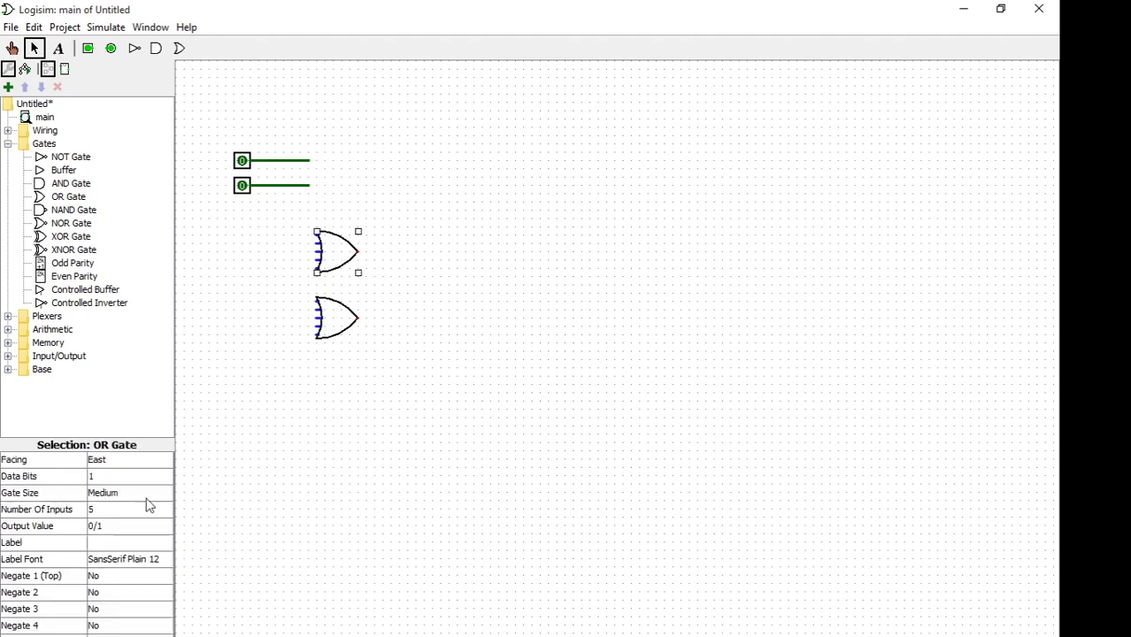
pyautogui.click(114, 493)
pyautogui.click(102, 535)
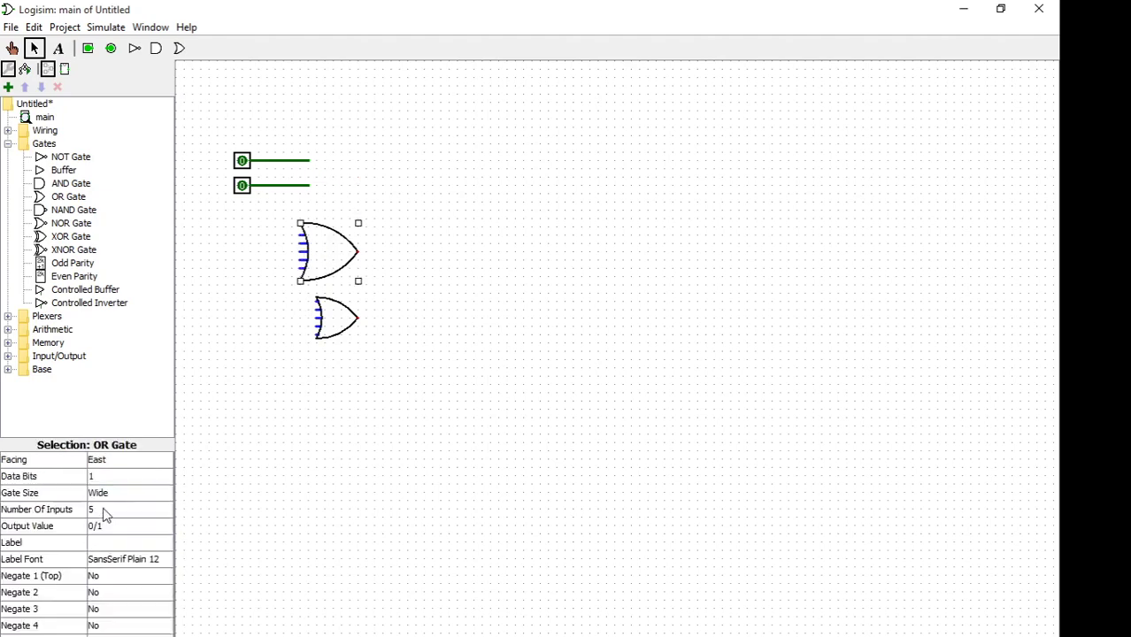
# Set the remaining wide OR gate's number of inputs to 3 and move it onto the two pin wires
pyautogui.click(113, 478)
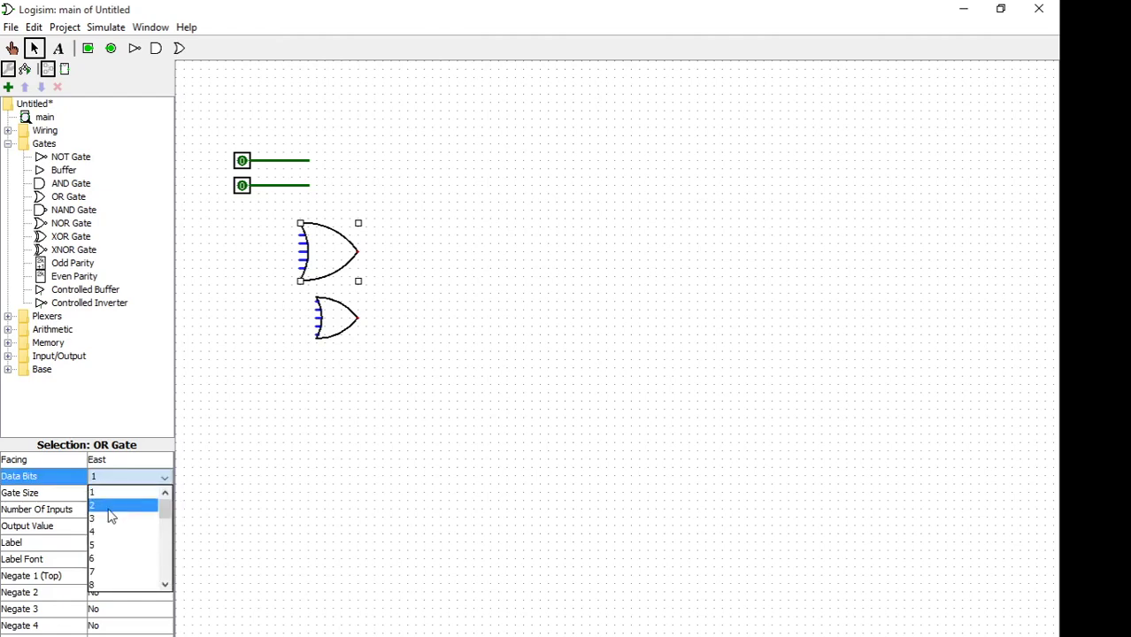
pyautogui.click(313, 497)
pyautogui.click(258, 502)
pyautogui.click(326, 249)
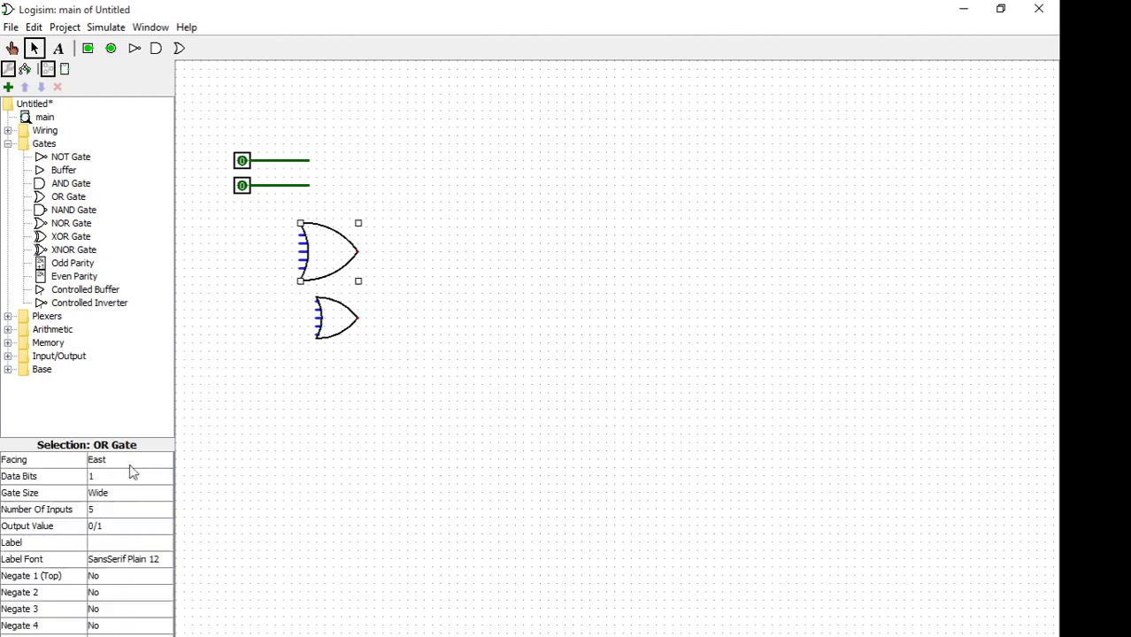
pyautogui.click(106, 511)
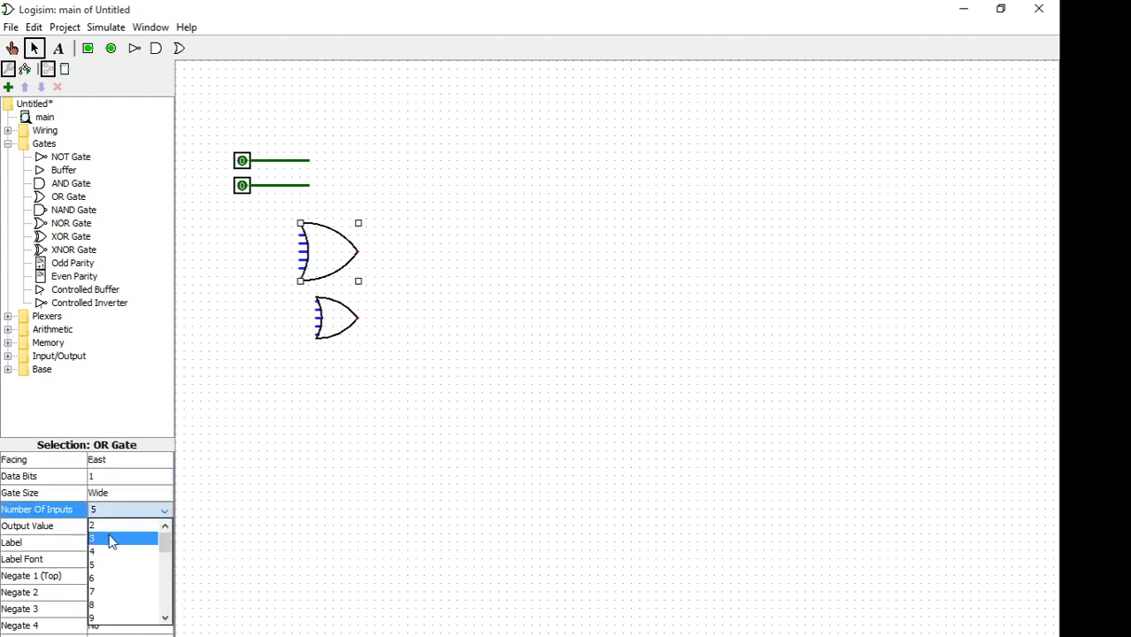
pyautogui.click(111, 539)
pyautogui.moveTo(327, 263); pyautogui.dragTo(335, 196)
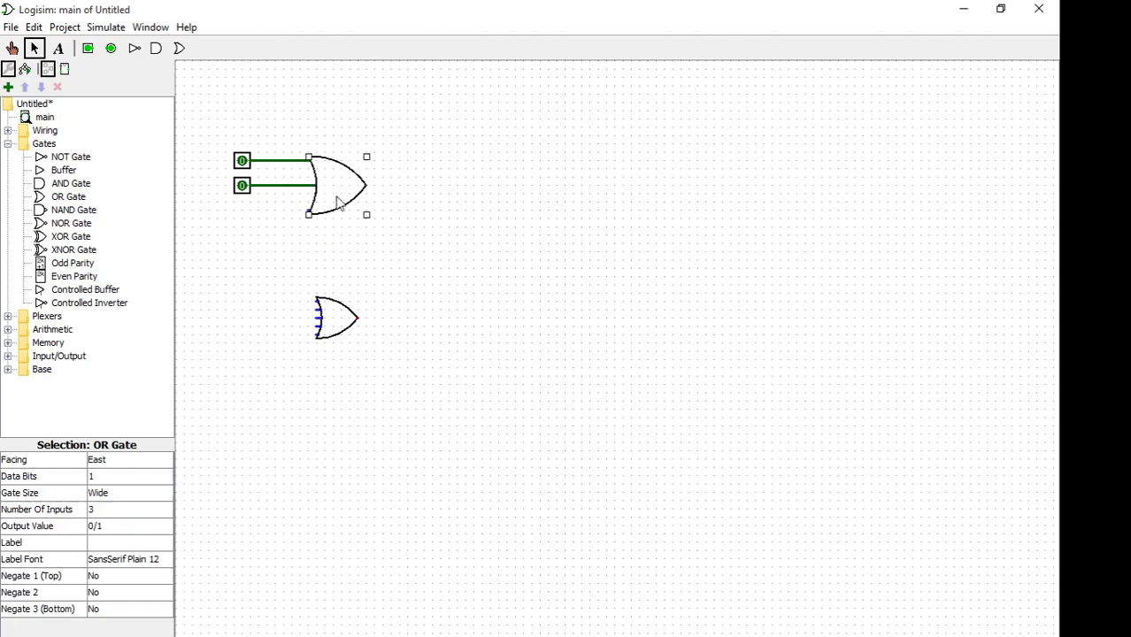
# Duplicate the lower input pin and place the copy below it, wired to the OR gate's third input
pyautogui.click(252, 192)
pyautogui.hotkey('ctrl', 'd')
pyautogui.moveTo(252, 192); pyautogui.dragTo(244, 213)
pyautogui.click(281, 266)
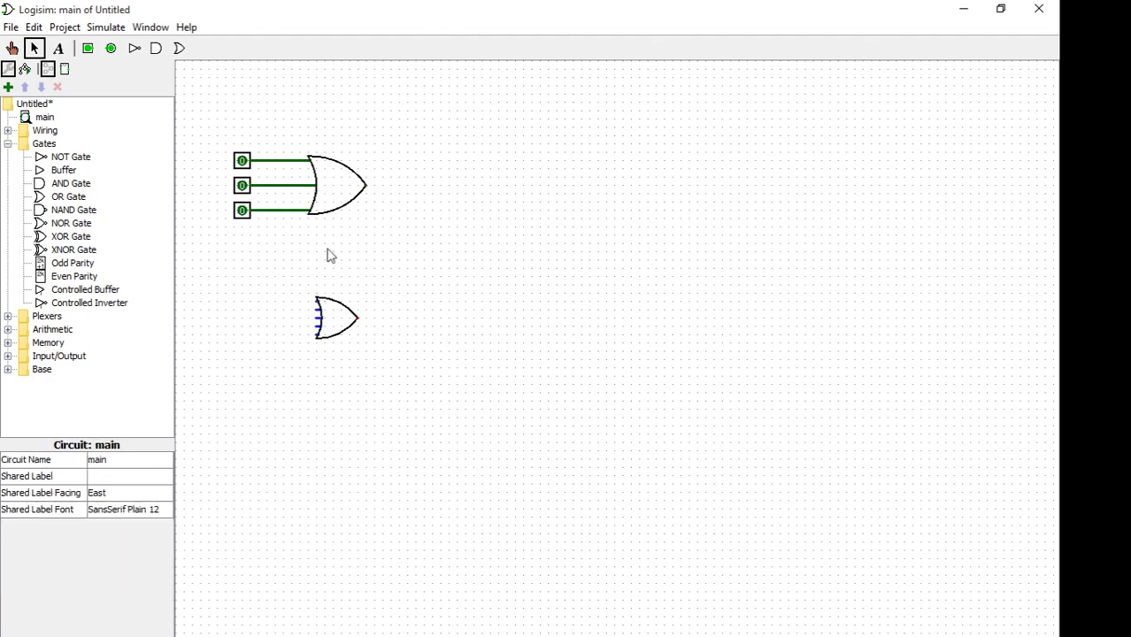
# Duplicate the OR gate with its three pins directly below the original and delete the leftover medium OR gate
pyautogui.moveTo(229, 136); pyautogui.dragTo(403, 244)
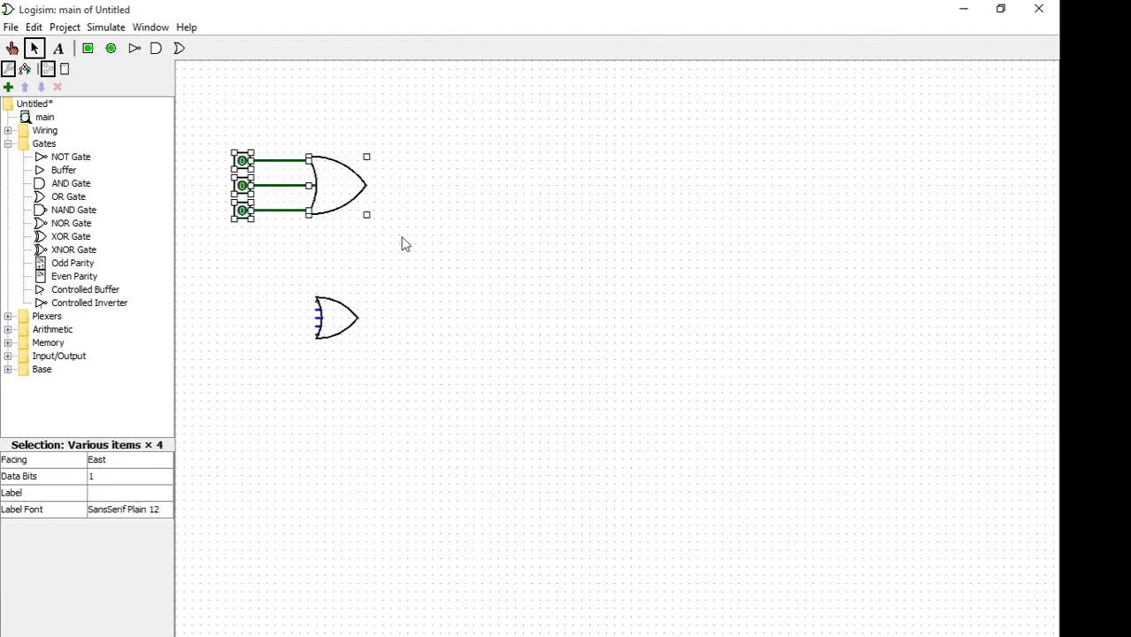
pyautogui.hotkey('ctrl', 'd')
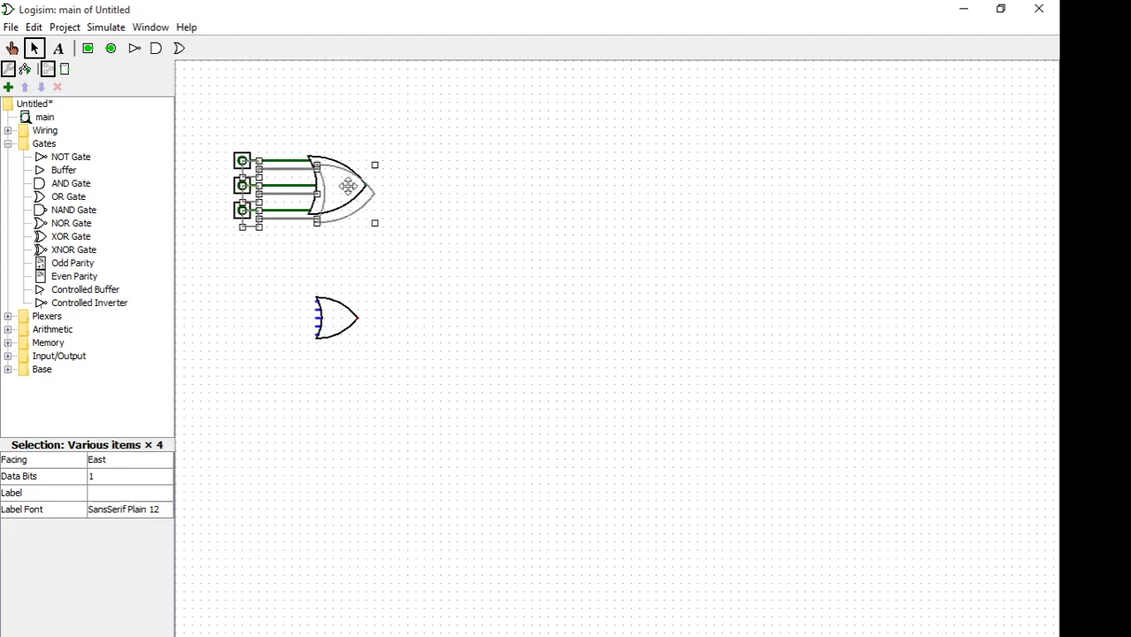
pyautogui.moveTo(345, 184); pyautogui.dragTo(345, 260)
pyautogui.click(403, 281)
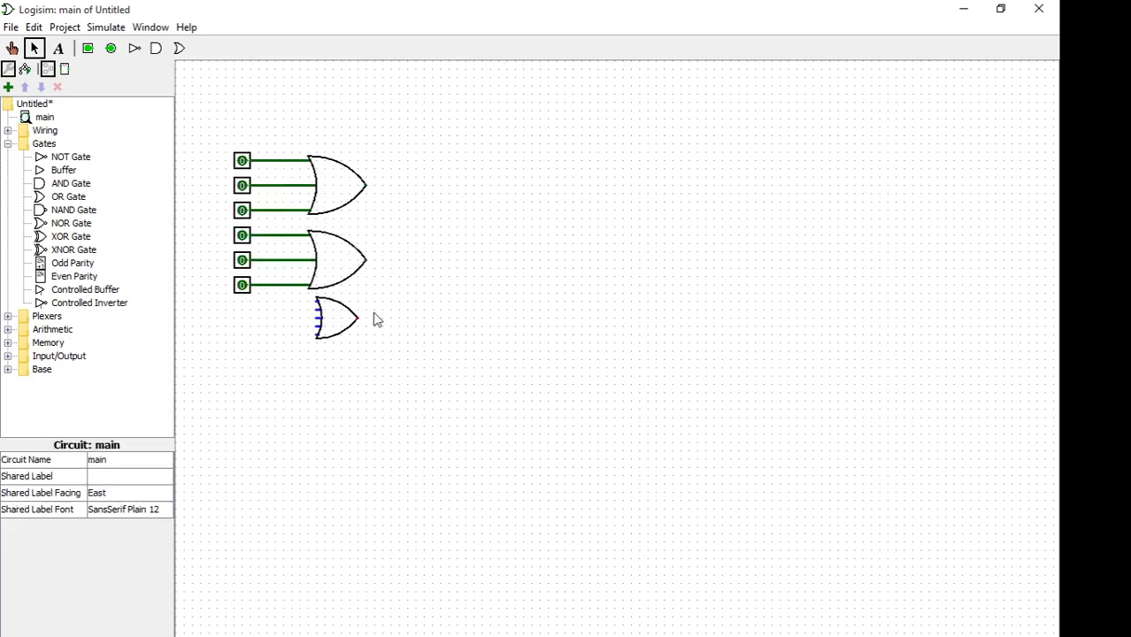
pyautogui.click(340, 329)
pyautogui.press('Delete')
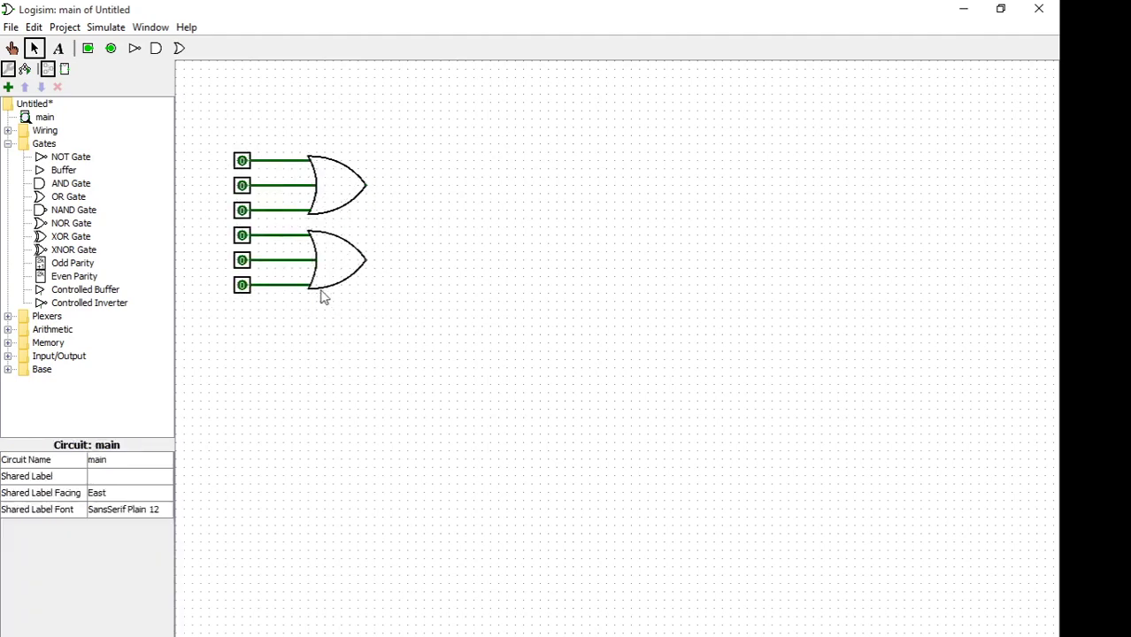
# Duplicate the upper OR gate with its three pins and place the copy beneath the second group
pyautogui.moveTo(226, 223); pyautogui.dragTo(373, 149)
pyautogui.hotkey('ctrl', 'd')
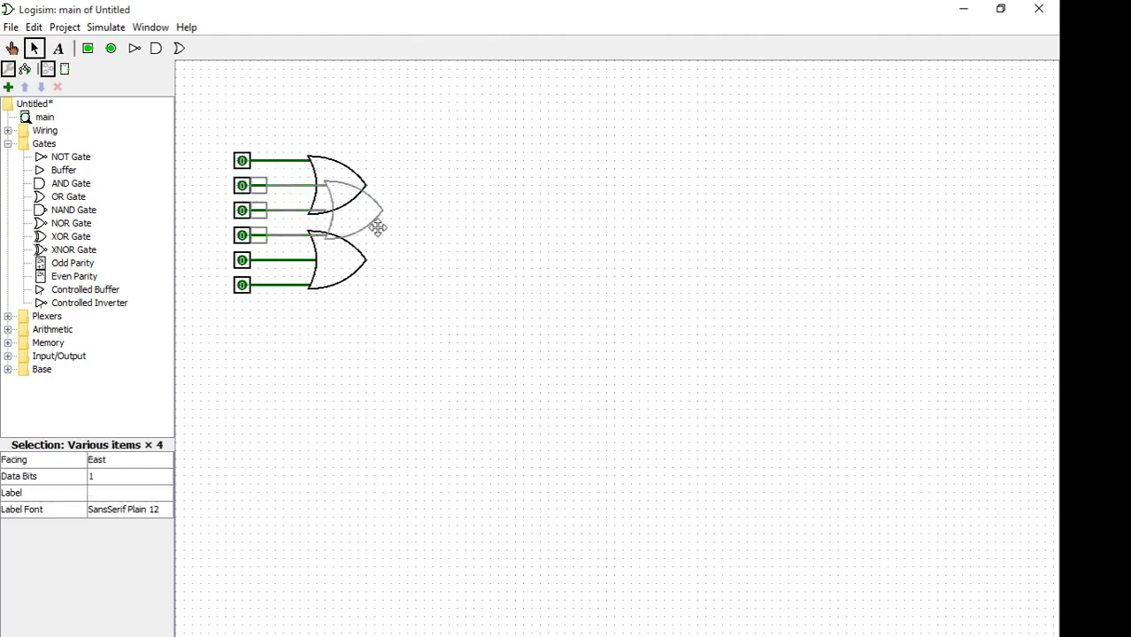
pyautogui.moveTo(379, 228); pyautogui.dragTo(351, 336)
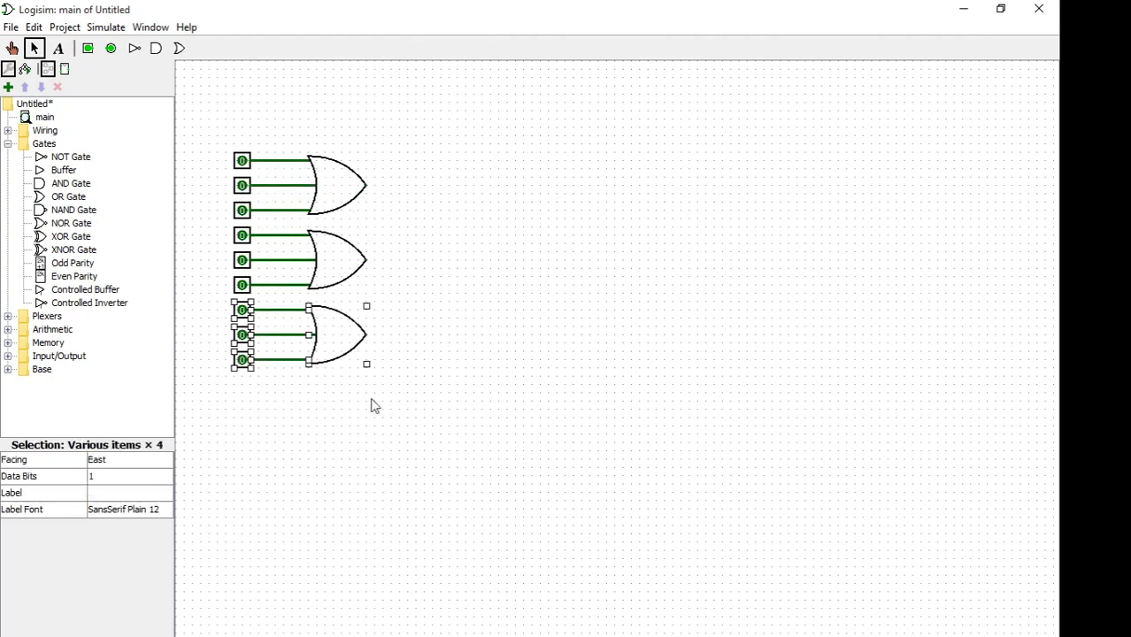
pyautogui.click(392, 459)
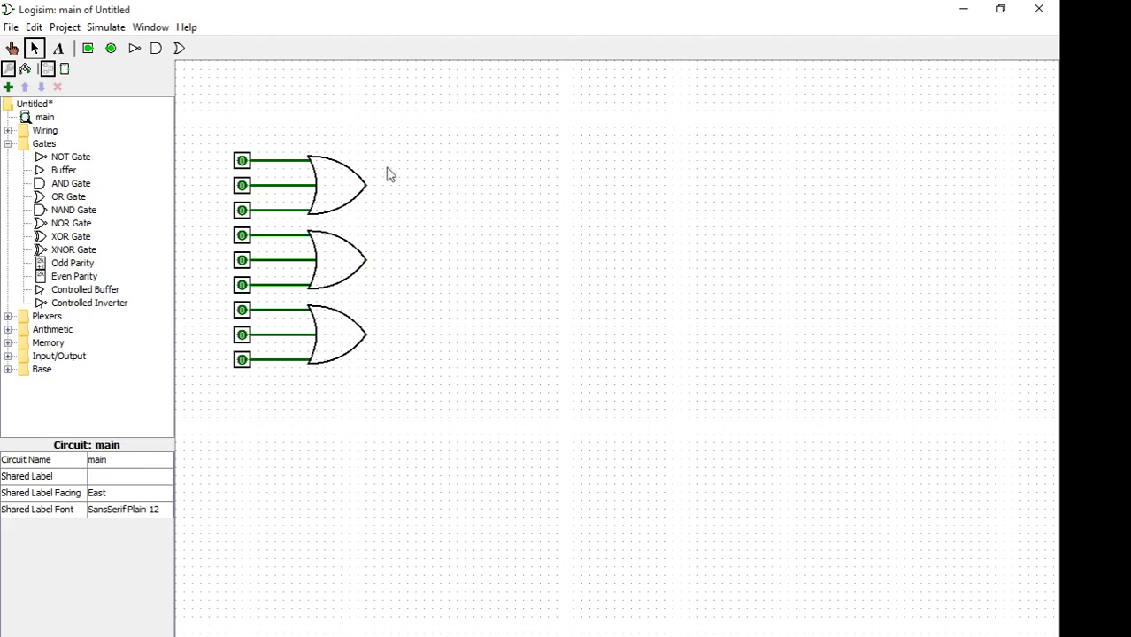
# Extend an output wire of equal length from each of the three stacked OR gates
pyautogui.moveTo(365, 186); pyautogui.dragTo(416, 186)
pyautogui.moveTo(367, 262); pyautogui.dragTo(416, 265)
pyautogui.moveTo(366, 336); pyautogui.dragTo(416, 336)
pyautogui.click(178, 49)
pyautogui.click(498, 243)
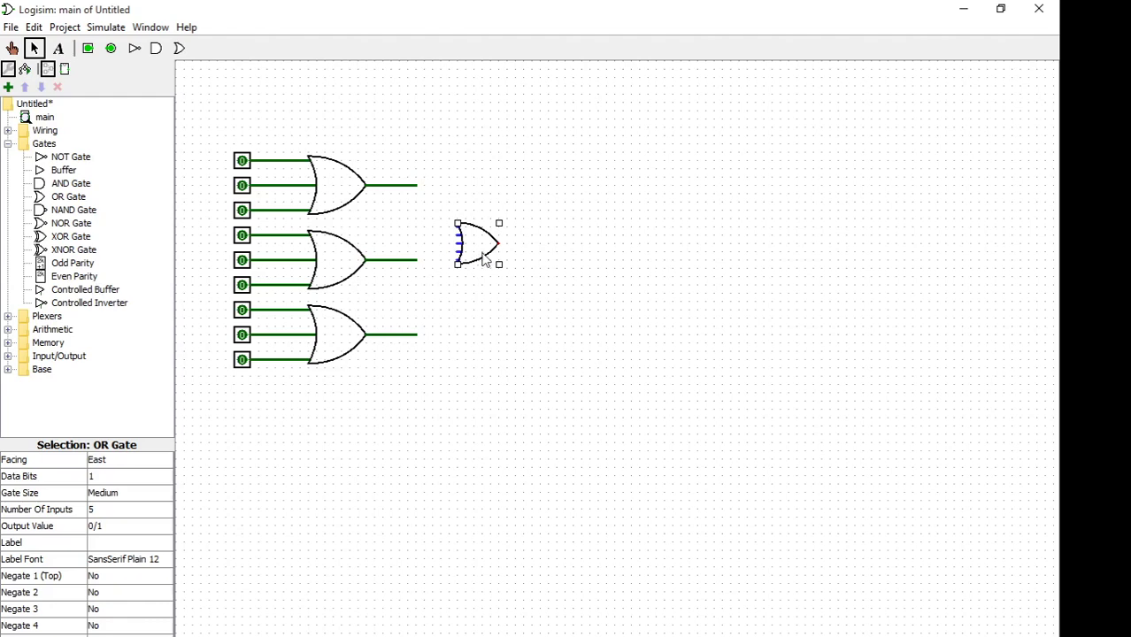
pyautogui.moveTo(486, 248); pyautogui.dragTo(482, 251)
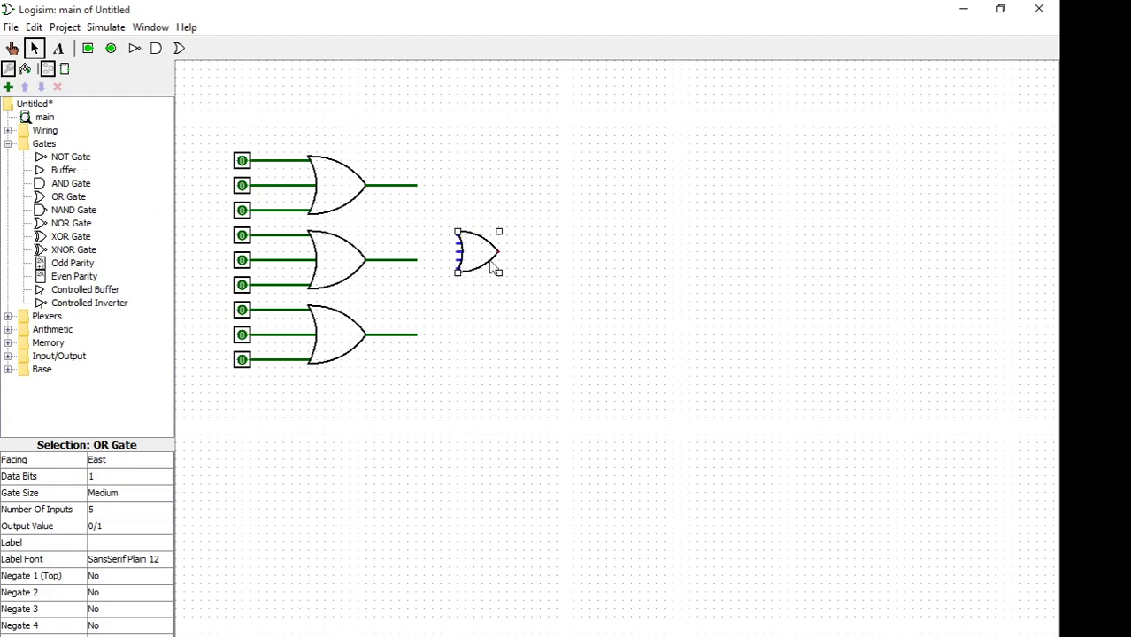
pyautogui.press('Delete')
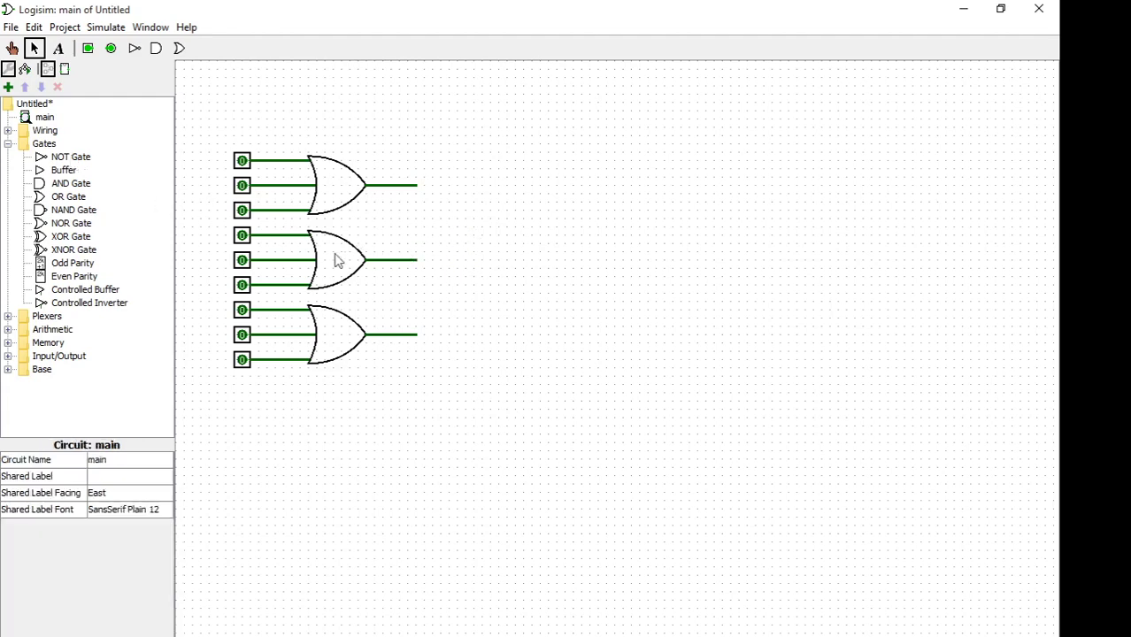
# Duplicate the middle OR gate and place the copy beyond the output wires, level with the middle gate
pyautogui.click(335, 257)
pyautogui.hotkey('ctrl', 'd')
pyautogui.moveTo(335, 257); pyautogui.dragTo(529, 252)
# Wire the upper OR gate's output down and across to the first input of the final OR gate, removing the misplaced wire segment
pyautogui.moveTo(416, 186)
pyautogui.mouseDown()
pyautogui.moveTo(421, 212)
pyautogui.moveTo(444, 228)
pyautogui.moveTo(505, 228)
pyautogui.moveTo(538, 266)
pyautogui.mouseUp()
pyautogui.click(470, 229)
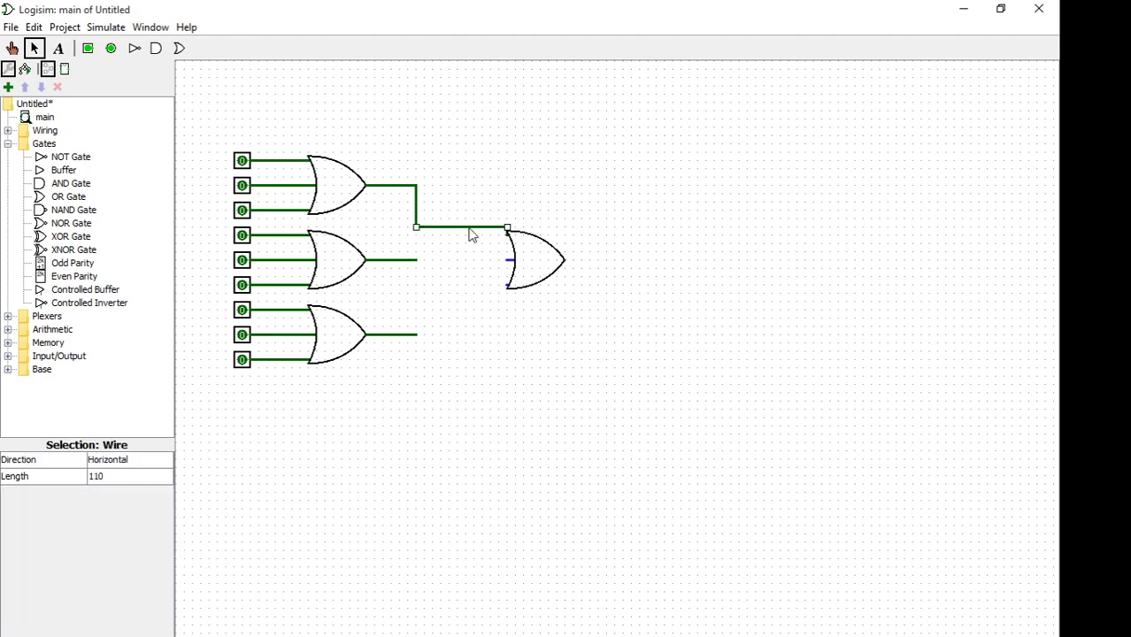
pyautogui.press('Delete')
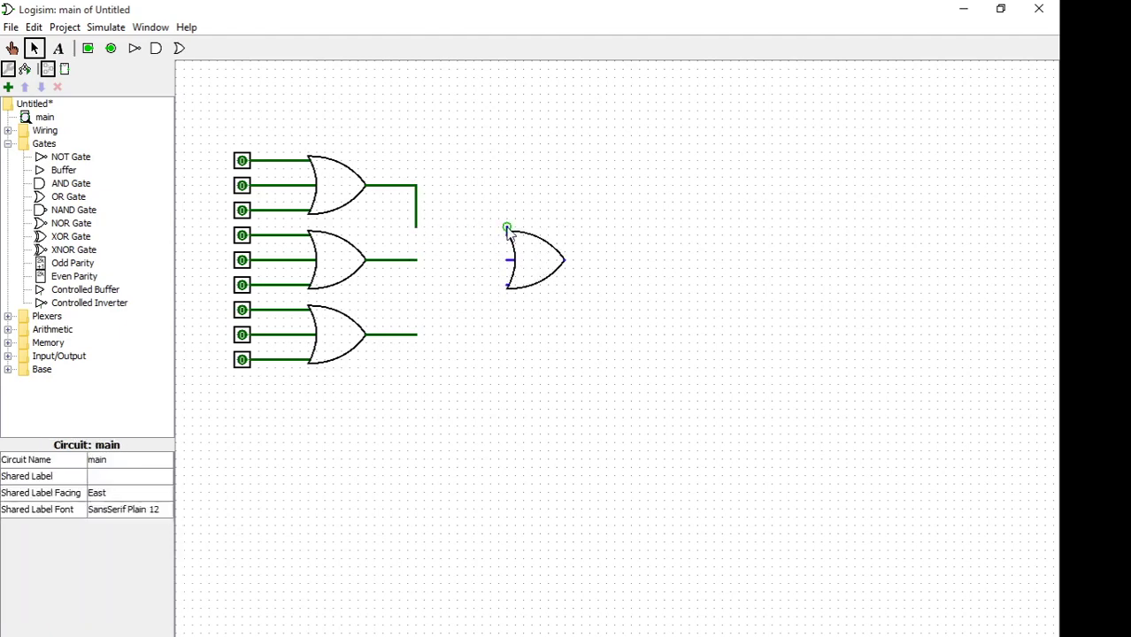
pyautogui.click(417, 228)
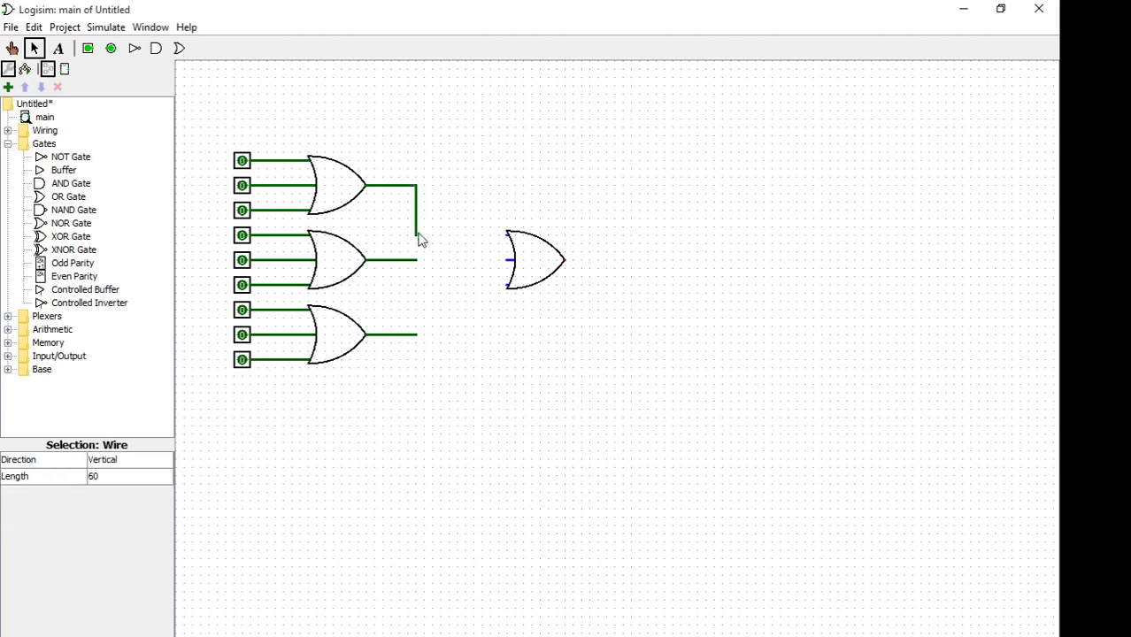
pyautogui.moveTo(417, 234); pyautogui.dragTo(507, 235)
# Wire the middle and lower OR gates' outputs to the second and third inputs of the final OR gate
pyautogui.moveTo(416, 261); pyautogui.dragTo(511, 260)
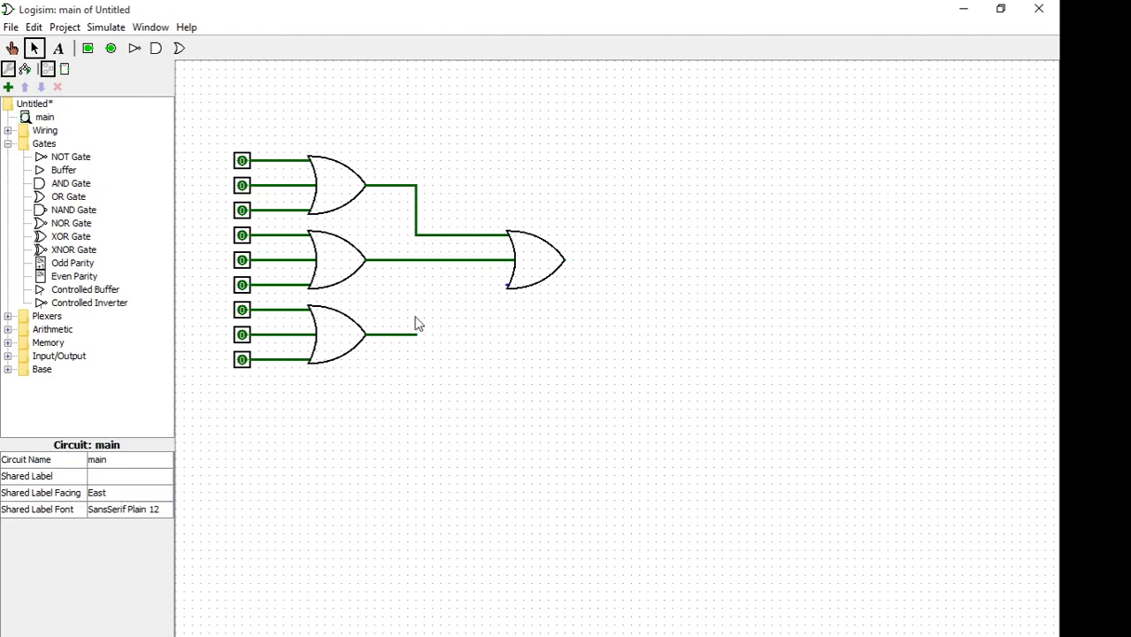
pyautogui.moveTo(417, 333); pyautogui.dragTo(415, 299)
pyautogui.moveTo(416, 288); pyautogui.dragTo(510, 286)
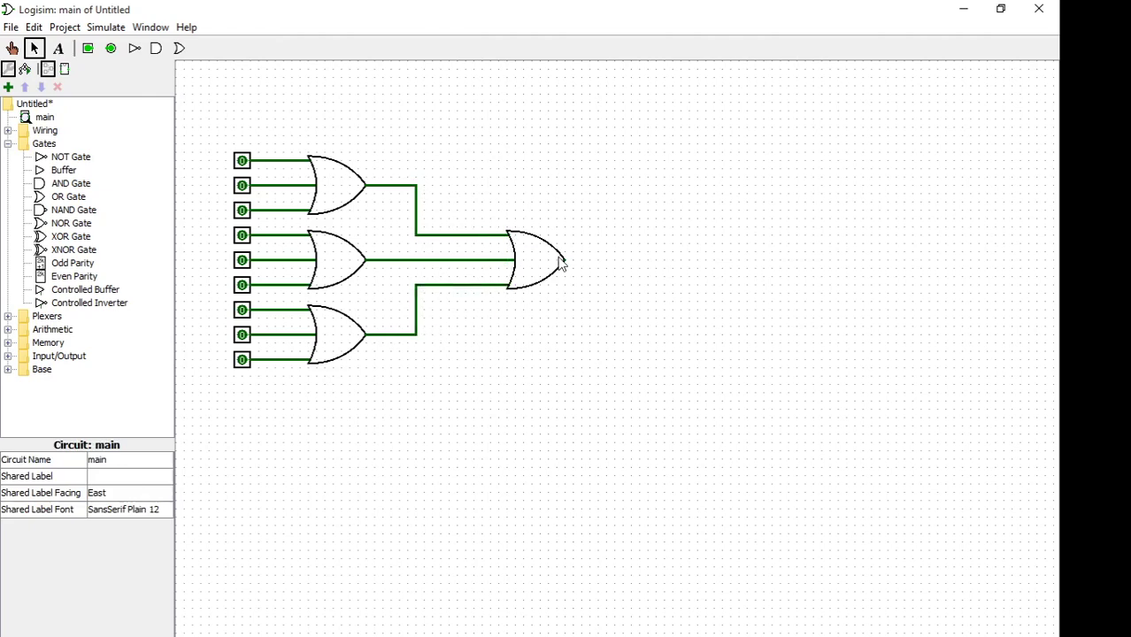
# Extend a wire from the final OR gate's output and place an LED at its end
pyautogui.moveTo(570, 261); pyautogui.dragTo(632, 260)
pyautogui.click(7, 356)
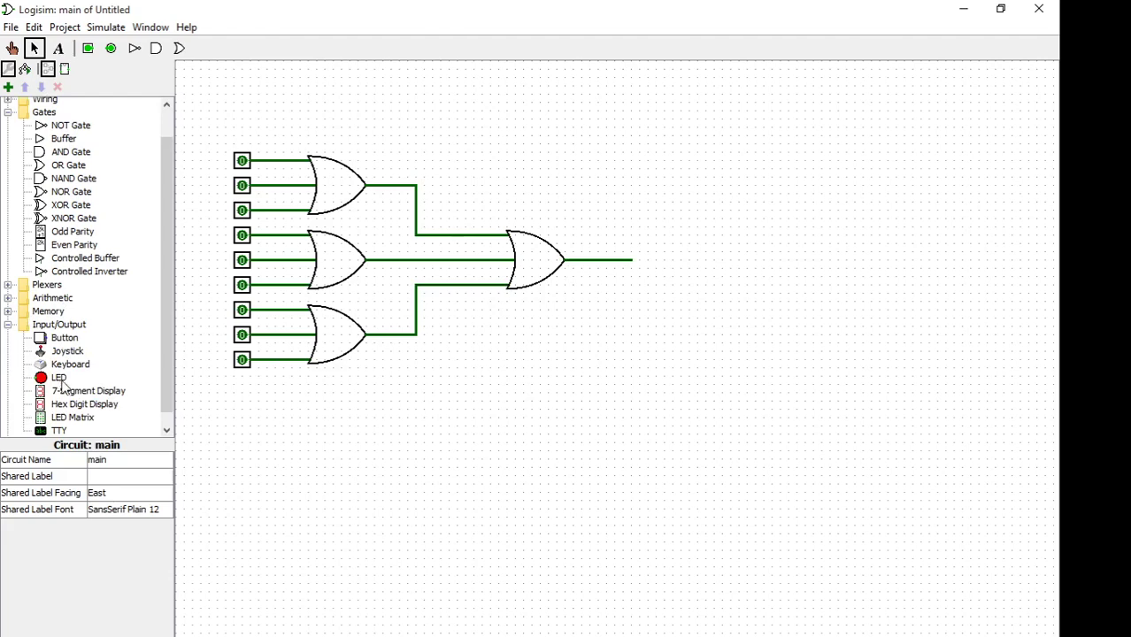
pyautogui.click(51, 378)
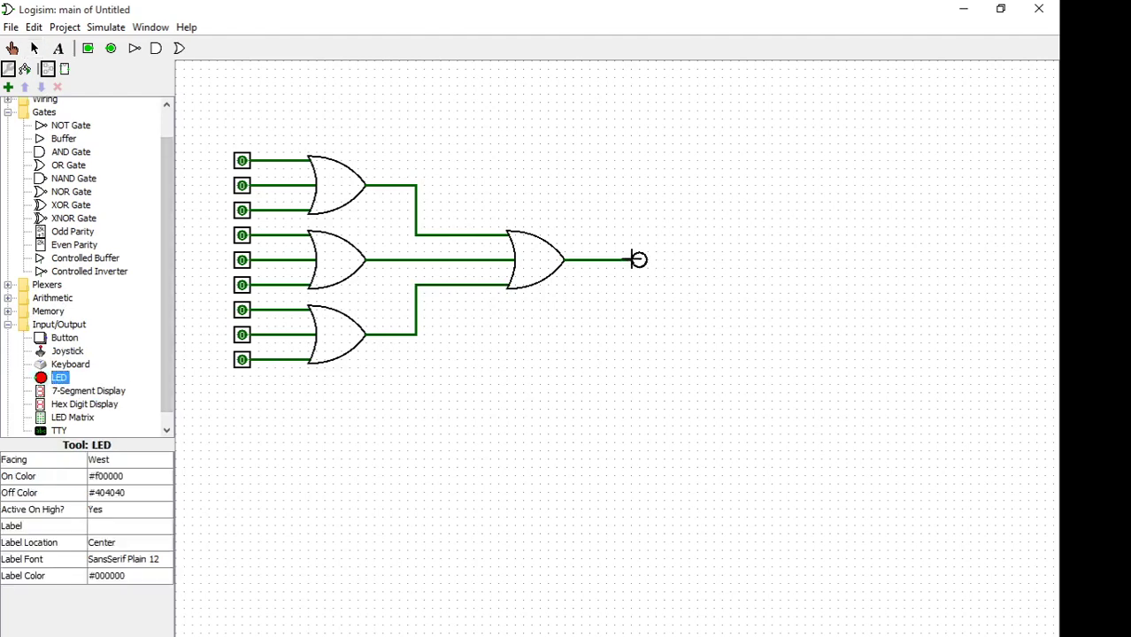
pyautogui.click(640, 260)
pyautogui.click(636, 301)
# Duplicate the LED and place the copy directly above the original
pyautogui.click(638, 261)
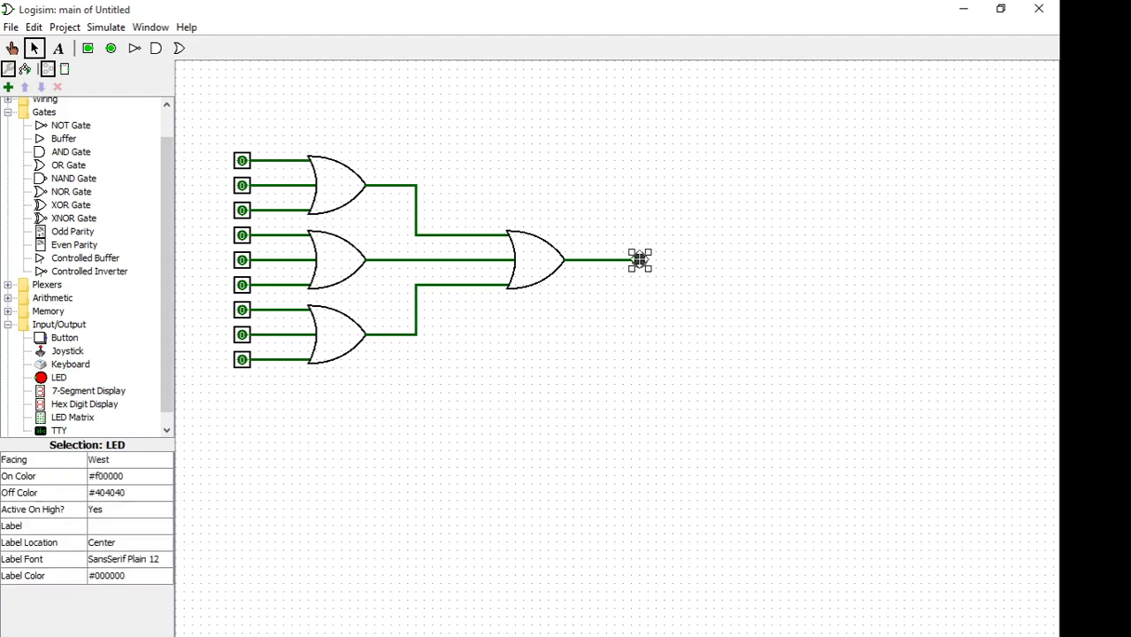
pyautogui.hotkey('ctrl', 'd')
pyautogui.moveTo(649, 270); pyautogui.dragTo(640, 228)
pyautogui.click(640, 260)
pyautogui.press('Delete')
pyautogui.moveTo(642, 235)
pyautogui.mouseDown()
pyautogui.moveTo(644, 258)
pyautogui.moveTo(644, 246)
pyautogui.mouseUp()
pyautogui.hotkey('ctrl', 'z')
pyautogui.hotkey('ctrl', 'z')
# Set the on color of the wired LED to green, #17f010
pyautogui.click(638, 312)
pyautogui.click(639, 258)
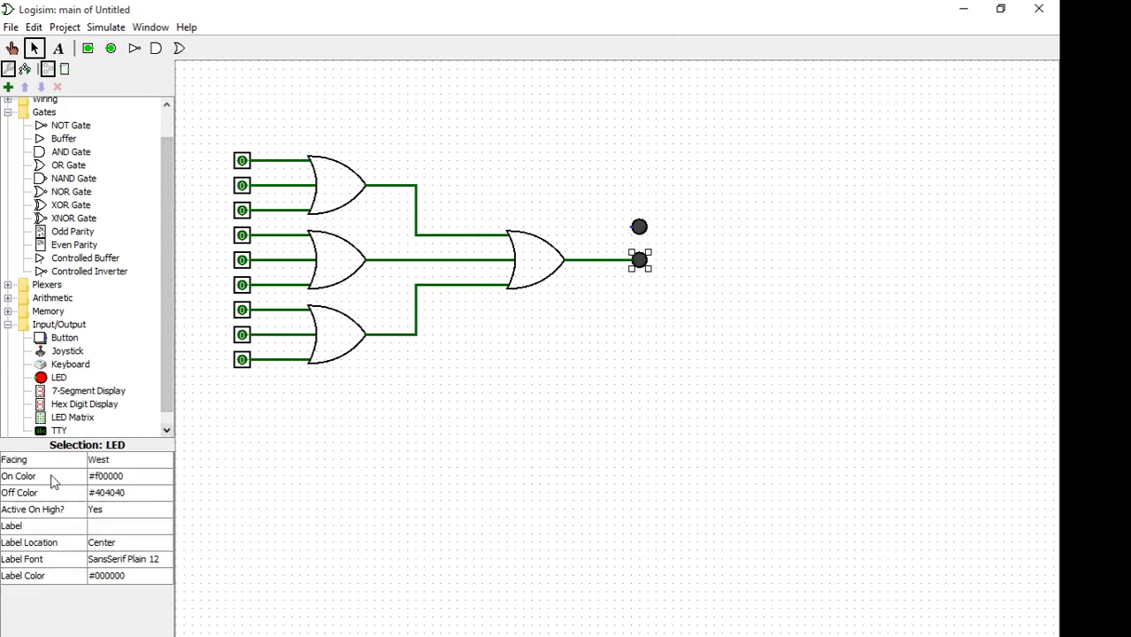
pyautogui.click(109, 476)
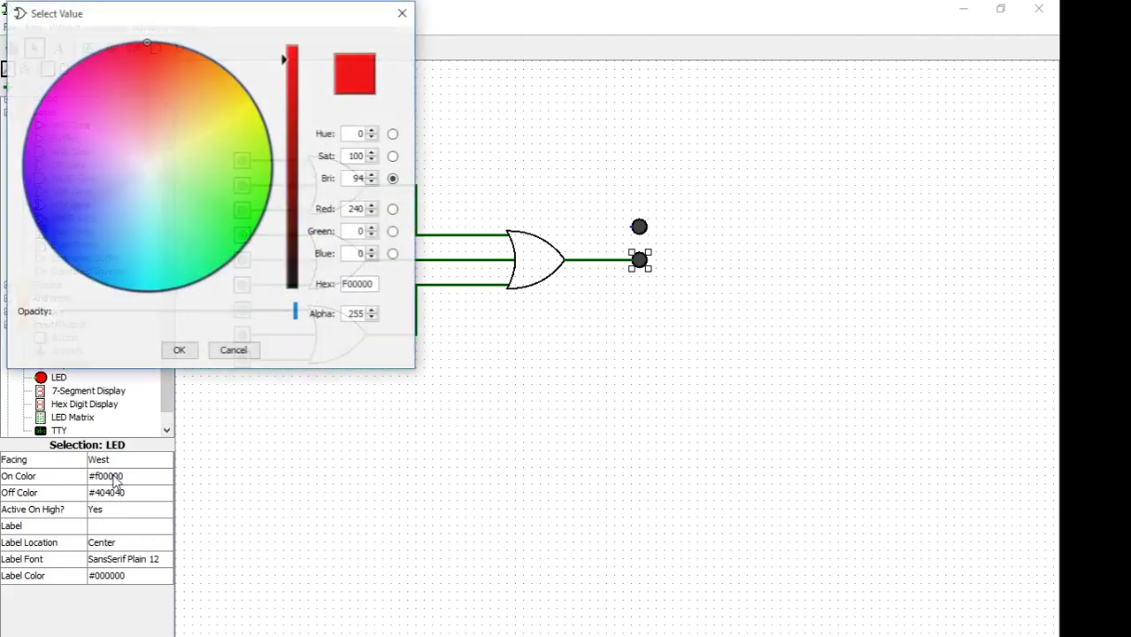
pyautogui.click(241, 214)
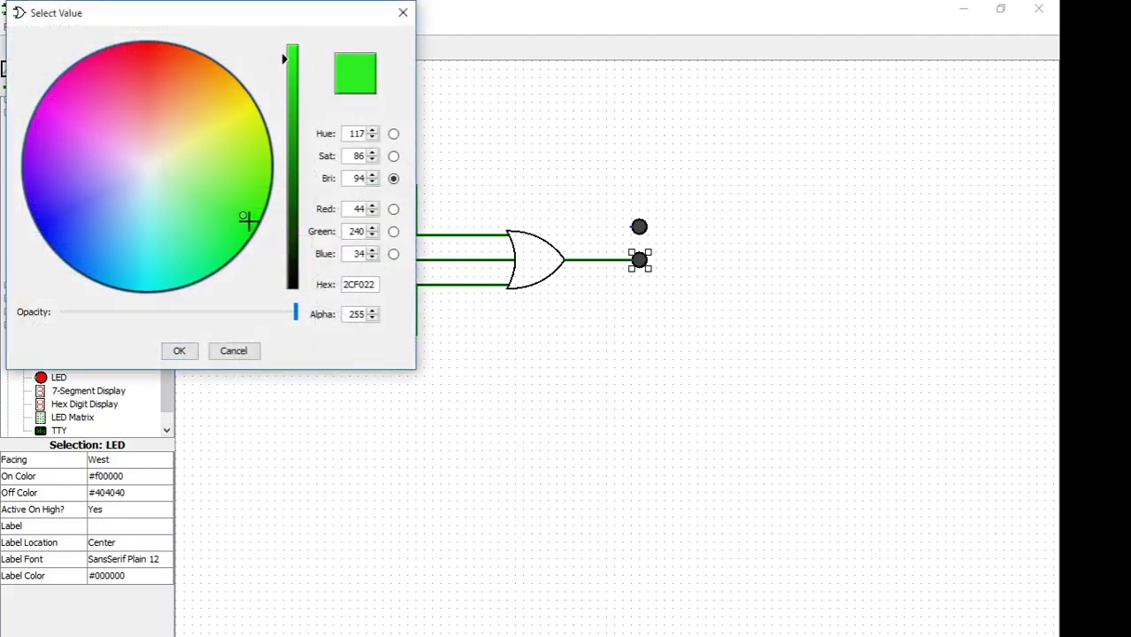
pyautogui.click(249, 221)
pyautogui.click(179, 350)
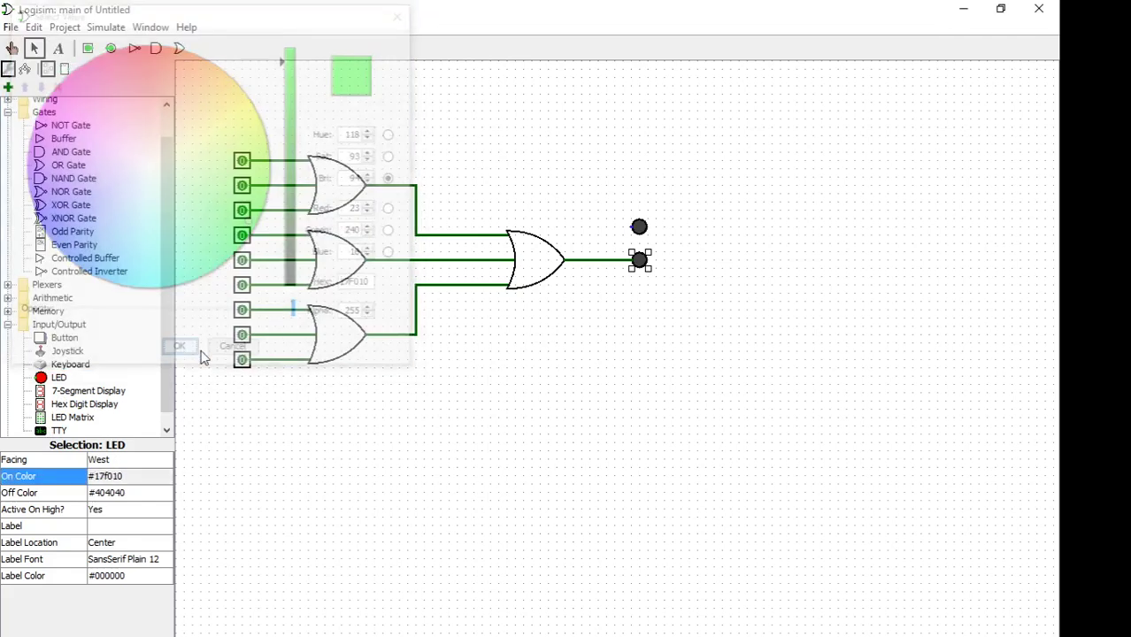
pyautogui.click(661, 321)
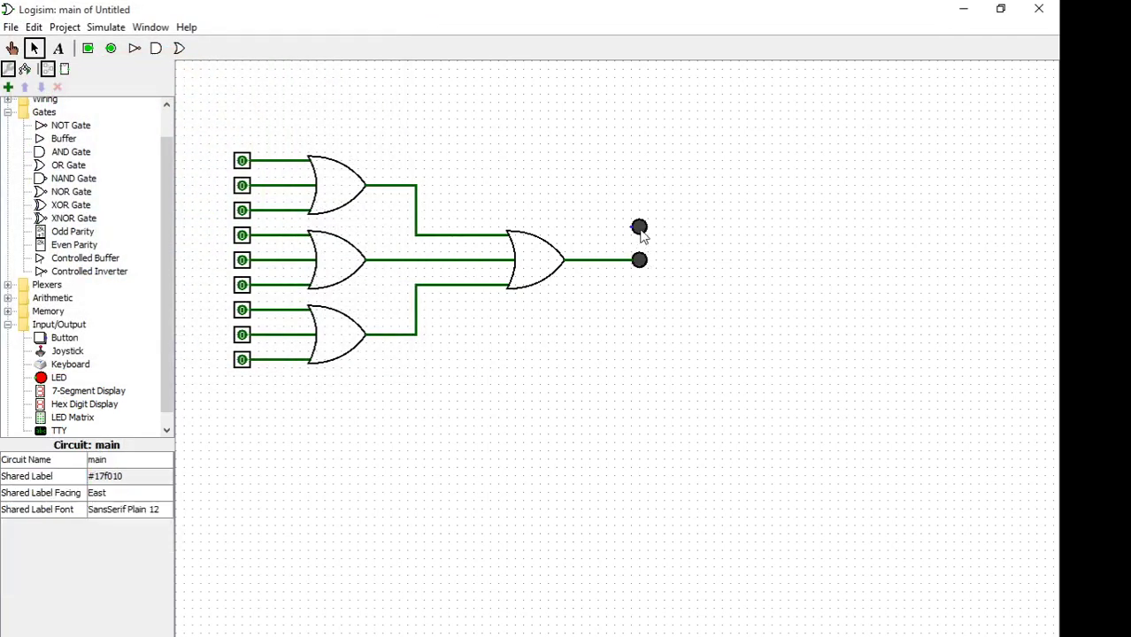
# Delete the final OR gate's output wire and swap the two LEDs so the green one is above
pyautogui.click(619, 259)
pyautogui.press('Delete')
pyautogui.moveTo(641, 231); pyautogui.dragTo(665, 279)
pyautogui.moveTo(639, 259); pyautogui.dragTo(639, 219)
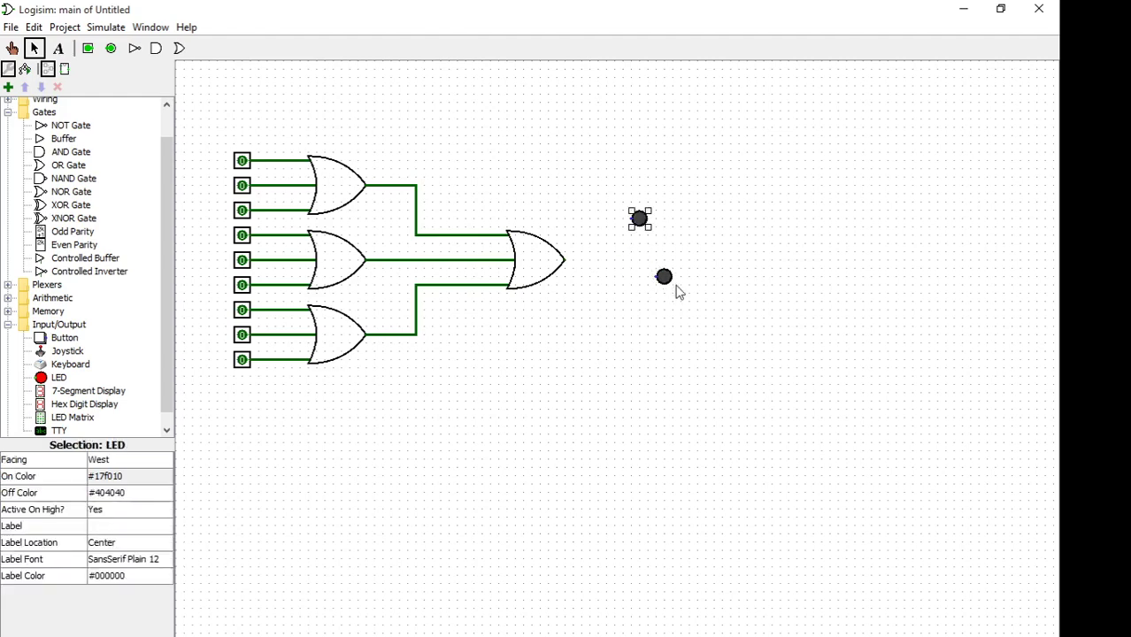
pyautogui.moveTo(665, 279); pyautogui.dragTo(640, 261)
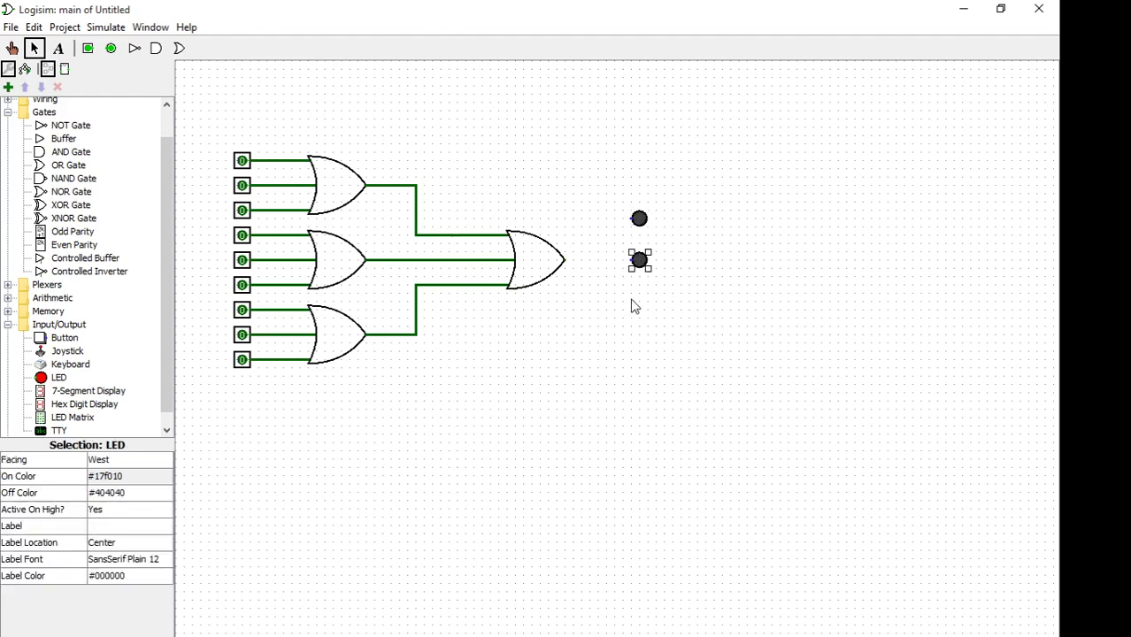
# Wire the final OR gate's output to the lower LED and move the green LED closer above it
pyautogui.click(578, 272)
pyautogui.moveTo(562, 259)
pyautogui.mouseDown()
pyautogui.moveTo(638, 260)
pyautogui.moveTo(640, 229)
pyautogui.mouseUp()
pyautogui.click(639, 351)
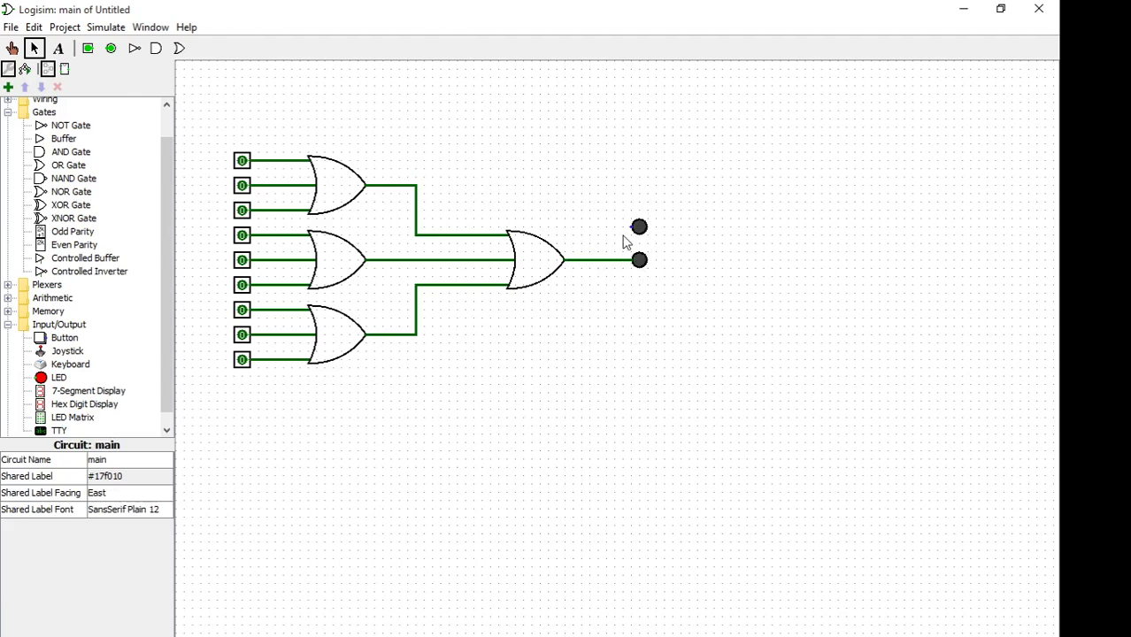
# Check the lower LED's on color and accept the red #F00000
pyautogui.click(640, 260)
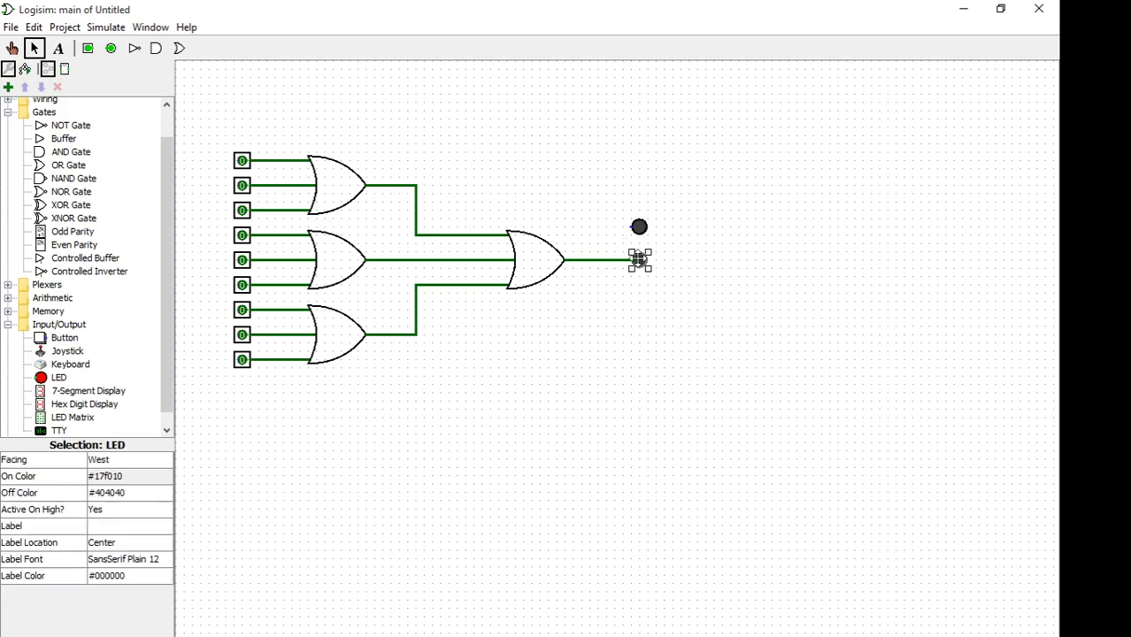
pyautogui.click(137, 478)
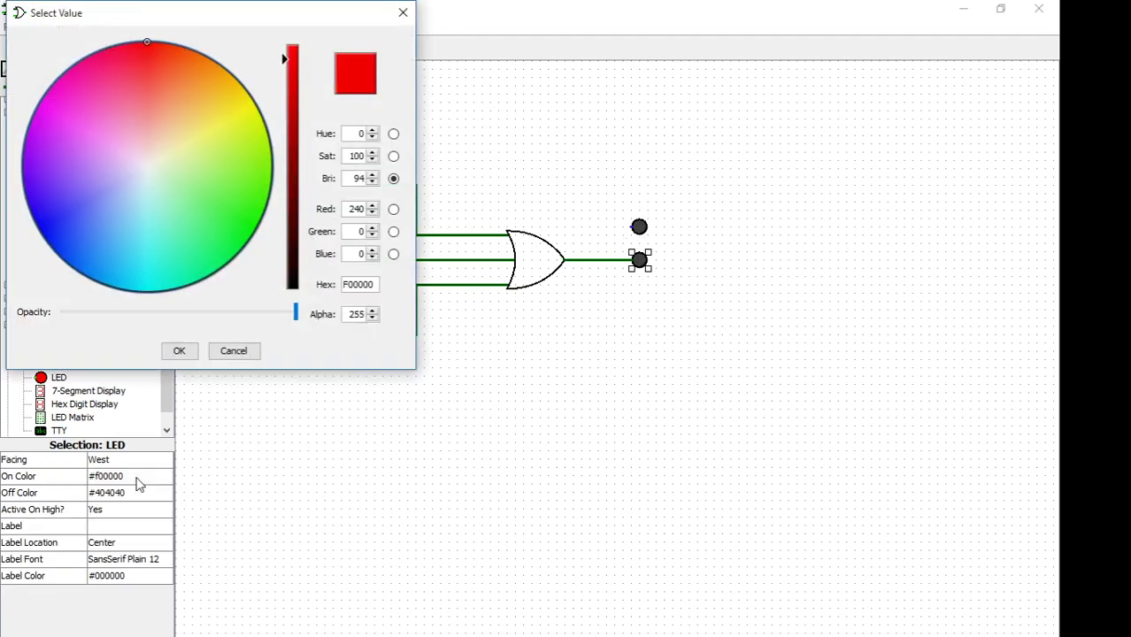
pyautogui.click(179, 351)
pyautogui.click(622, 308)
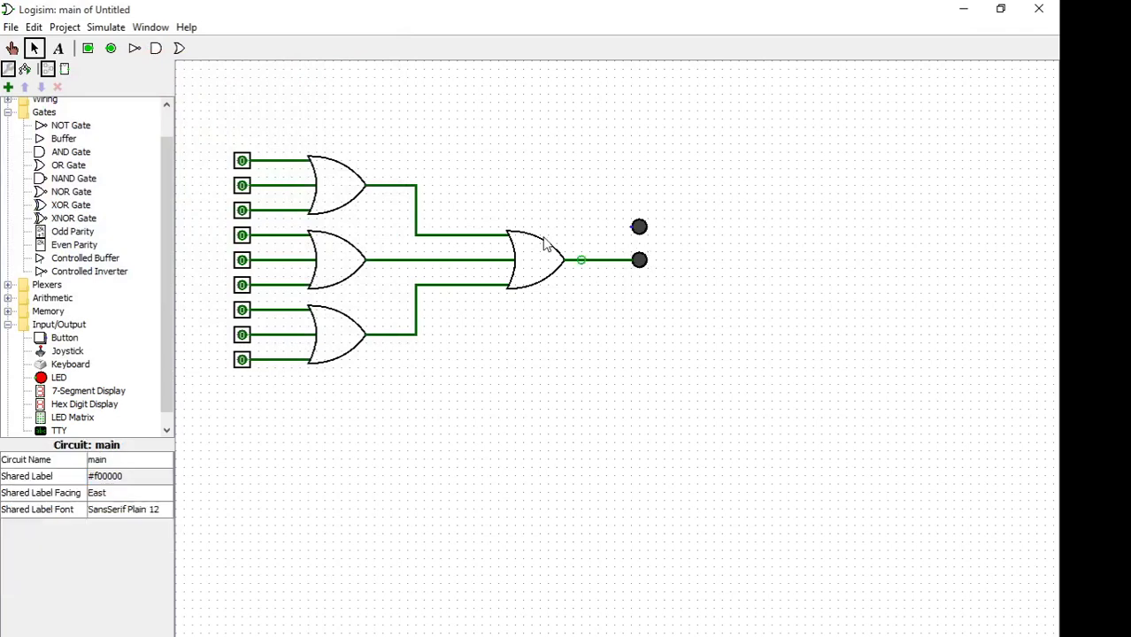
# Place a NOT gate in front of the upper LED and wire its input to the final OR gate's output wire
pyautogui.click(134, 50)
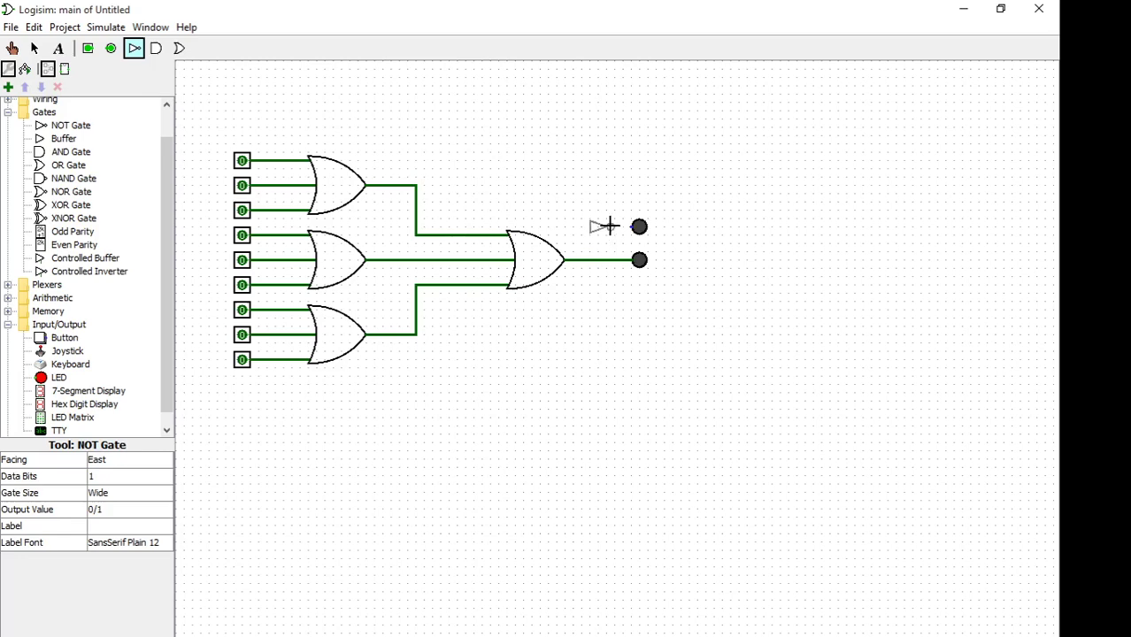
pyautogui.click(609, 226)
pyautogui.click(617, 302)
pyautogui.moveTo(612, 227)
pyautogui.mouseDown()
pyautogui.moveTo(639, 228)
pyautogui.moveTo(581, 259)
pyautogui.mouseUp()
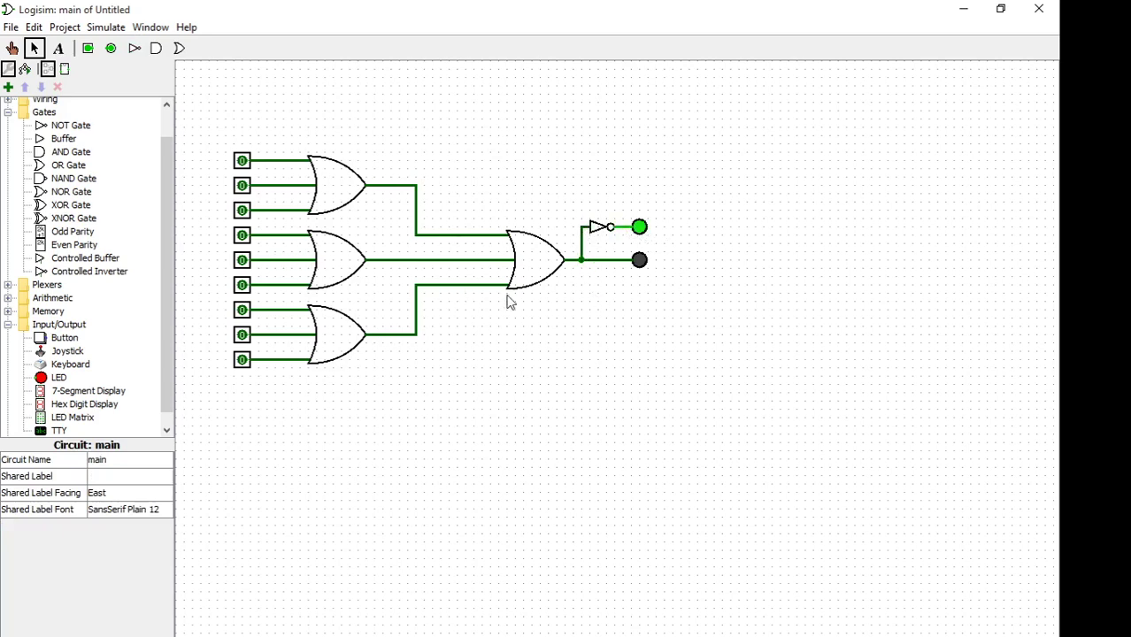
# Try labelling the upper LED "Secured" through its own label attribute, and undo the label
pyautogui.click(637, 232)
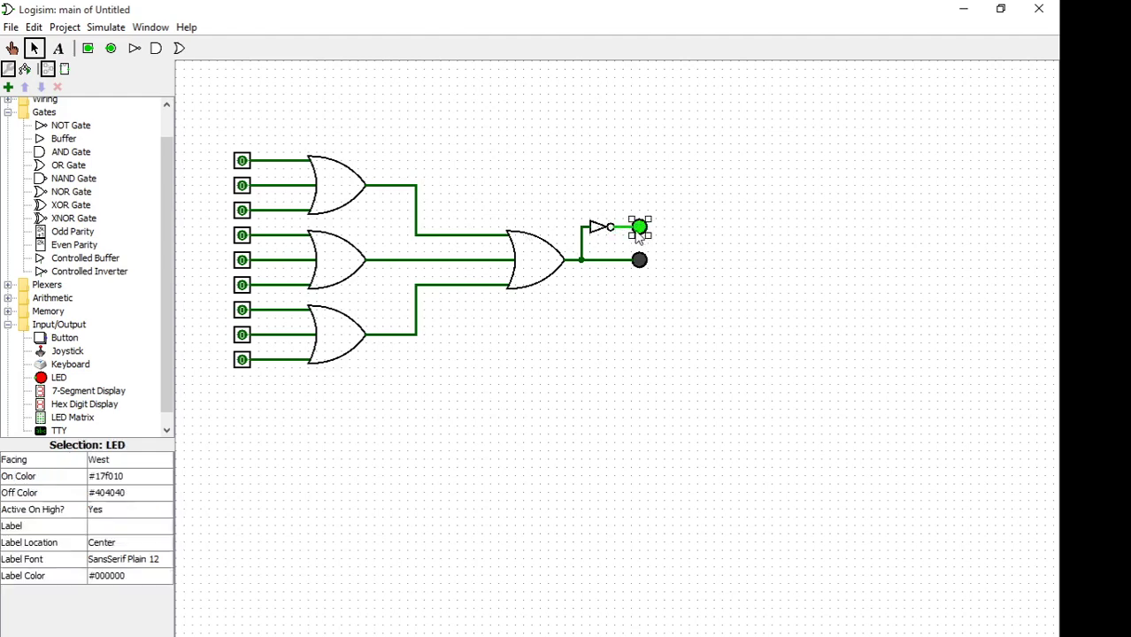
pyautogui.click(124, 525)
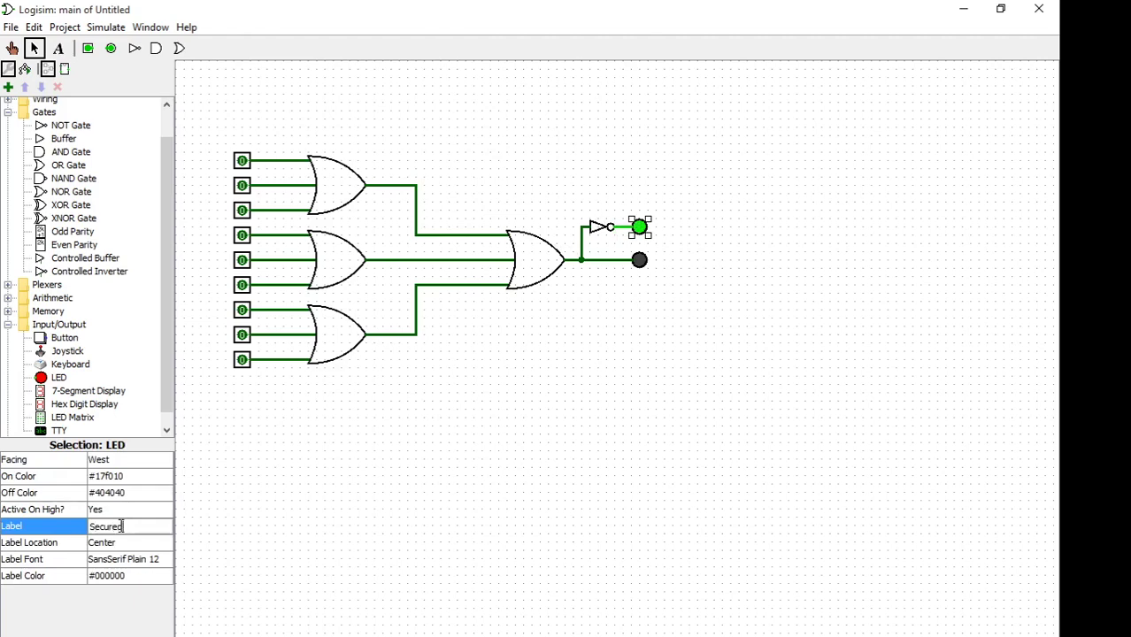
pyautogui.press('Return')
pyautogui.click(598, 497)
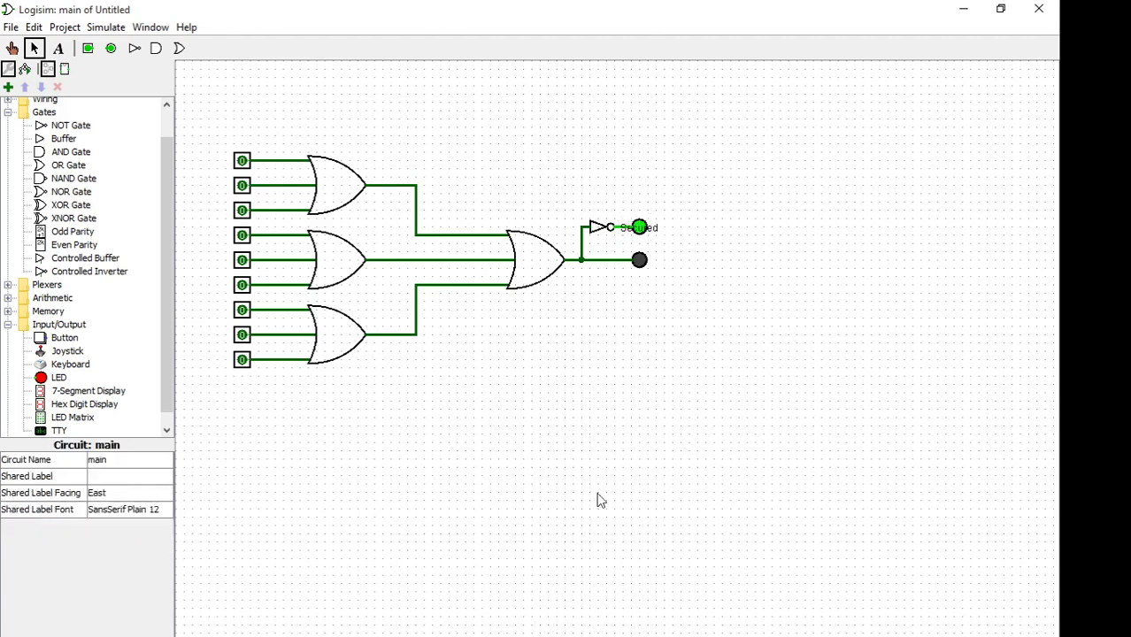
pyautogui.click(653, 231)
pyautogui.hotkey('ctrl', 'z')
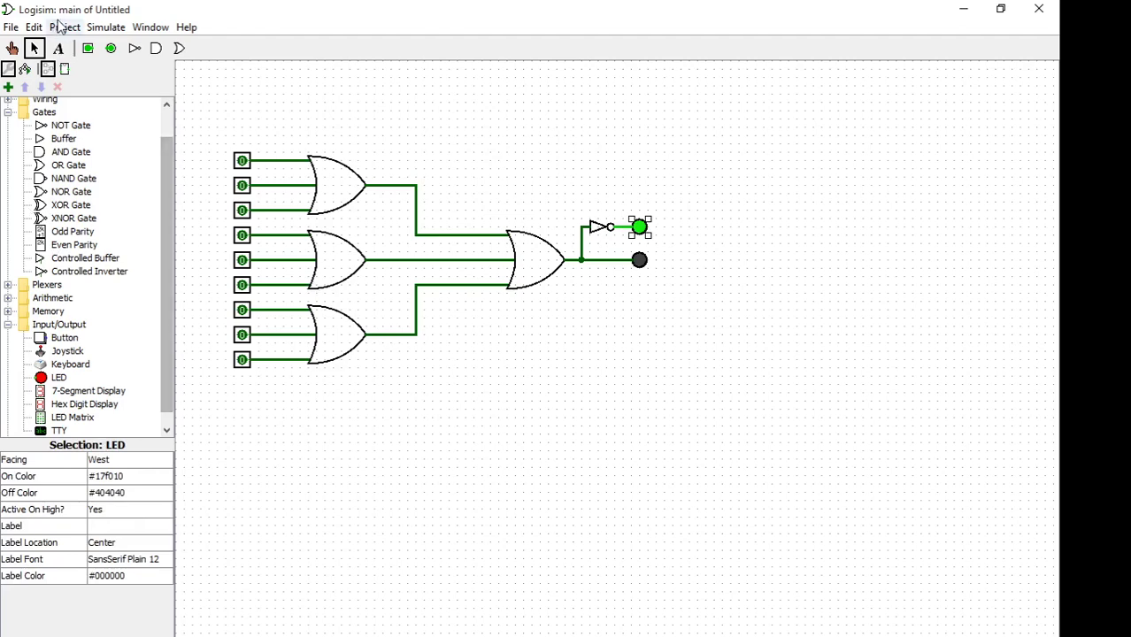
# Add a free-standing text label reading "Secured" in the empty area below the circuit
pyautogui.click(59, 48)
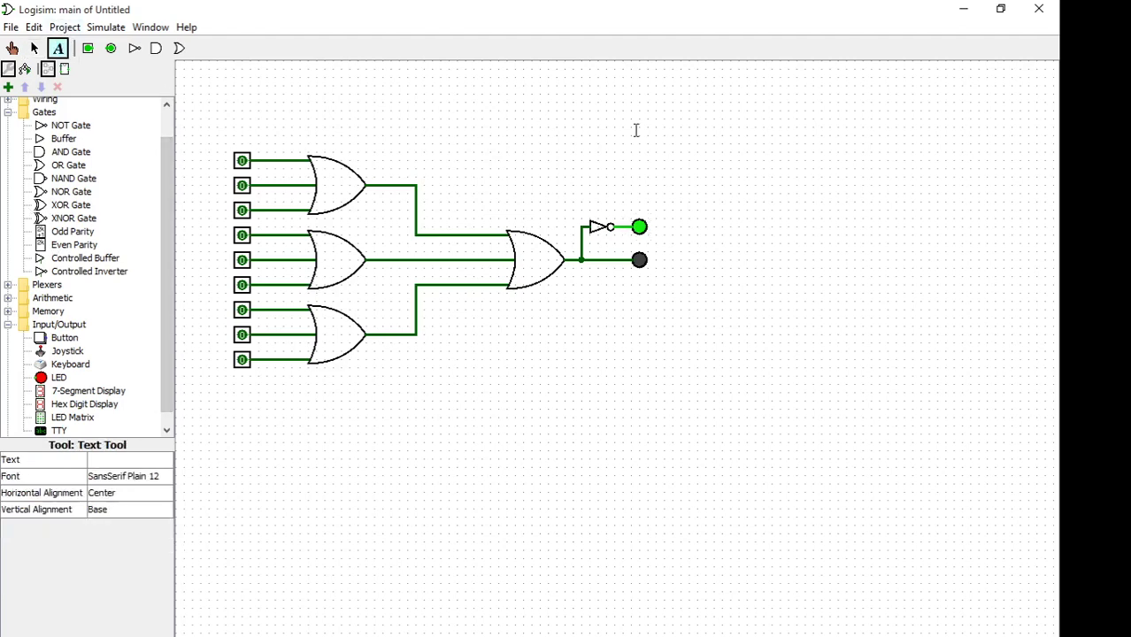
pyautogui.click(636, 208)
pyautogui.click(106, 461)
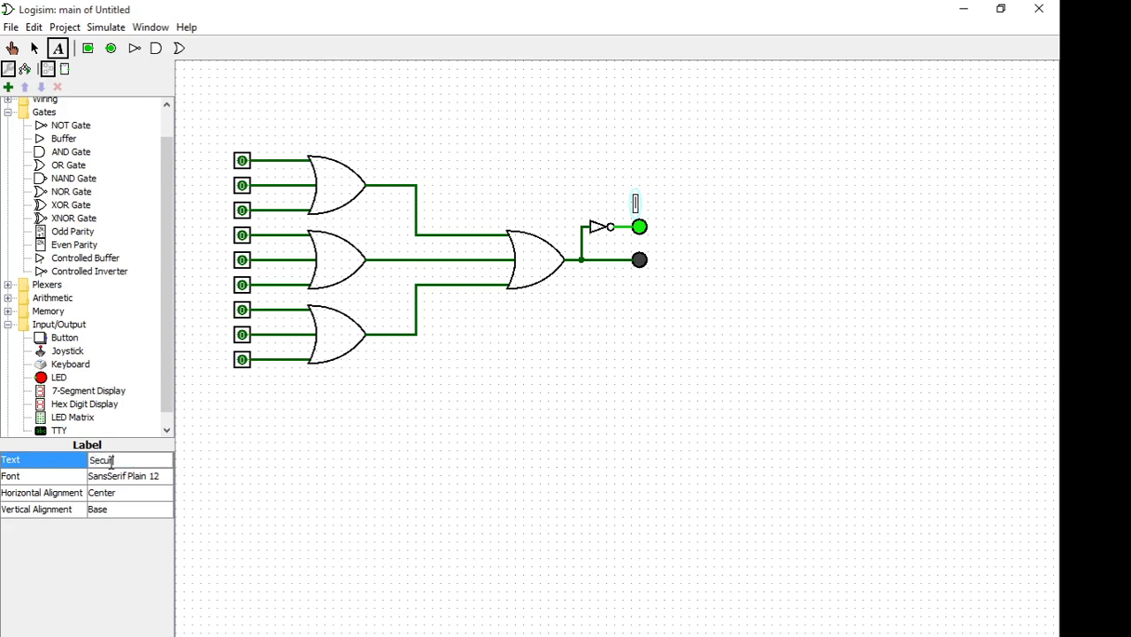
pyautogui.click(556, 482)
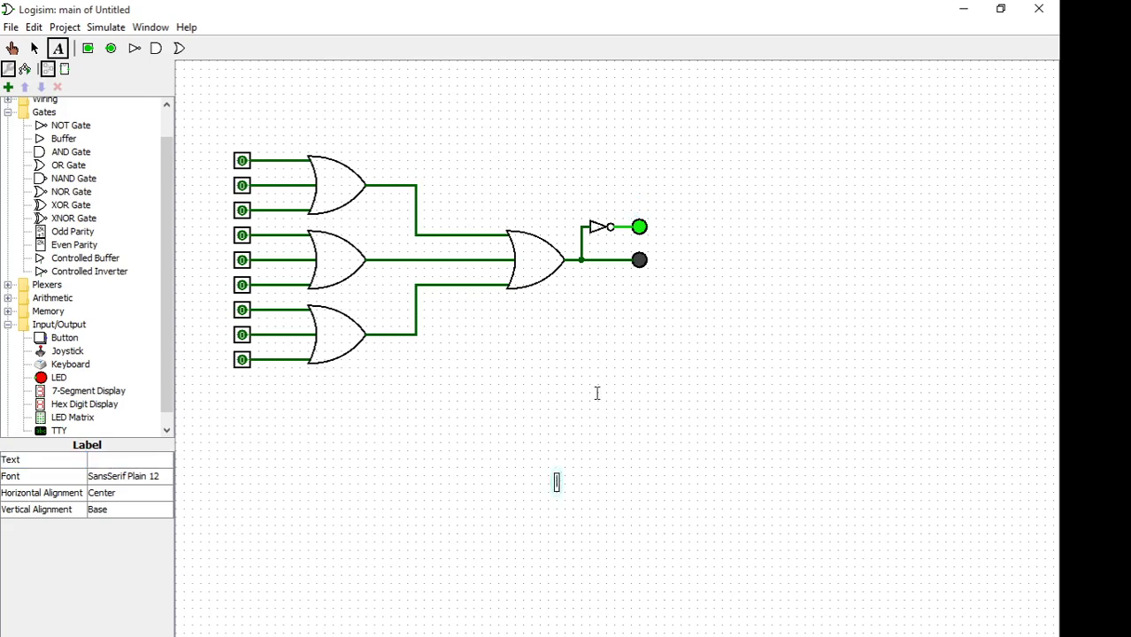
pyautogui.click(157, 461)
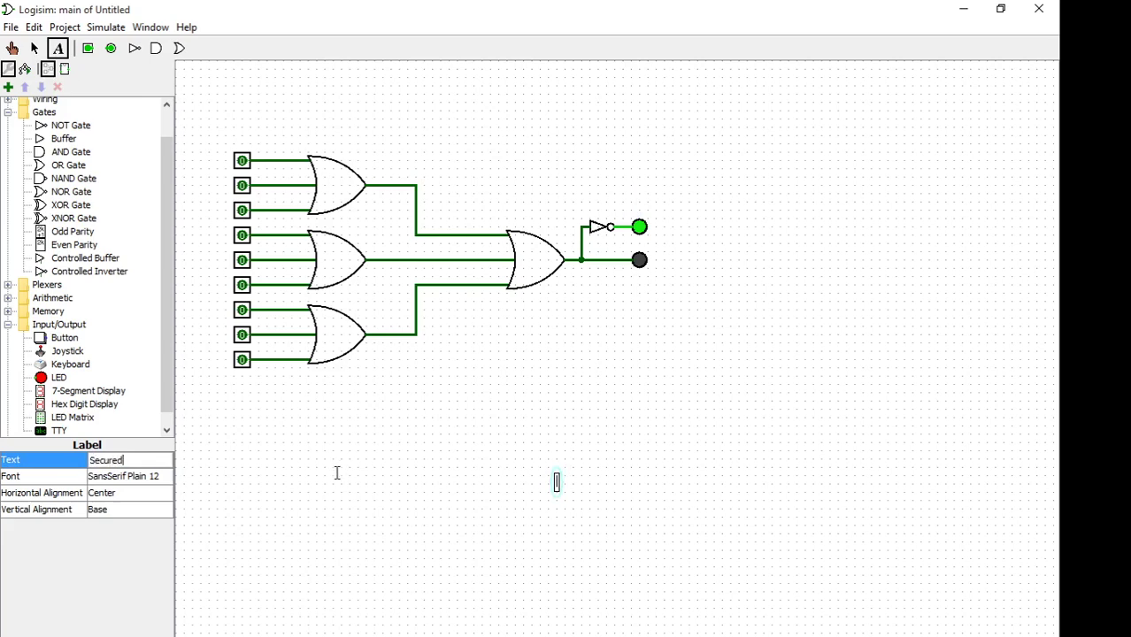
pyautogui.press('Return')
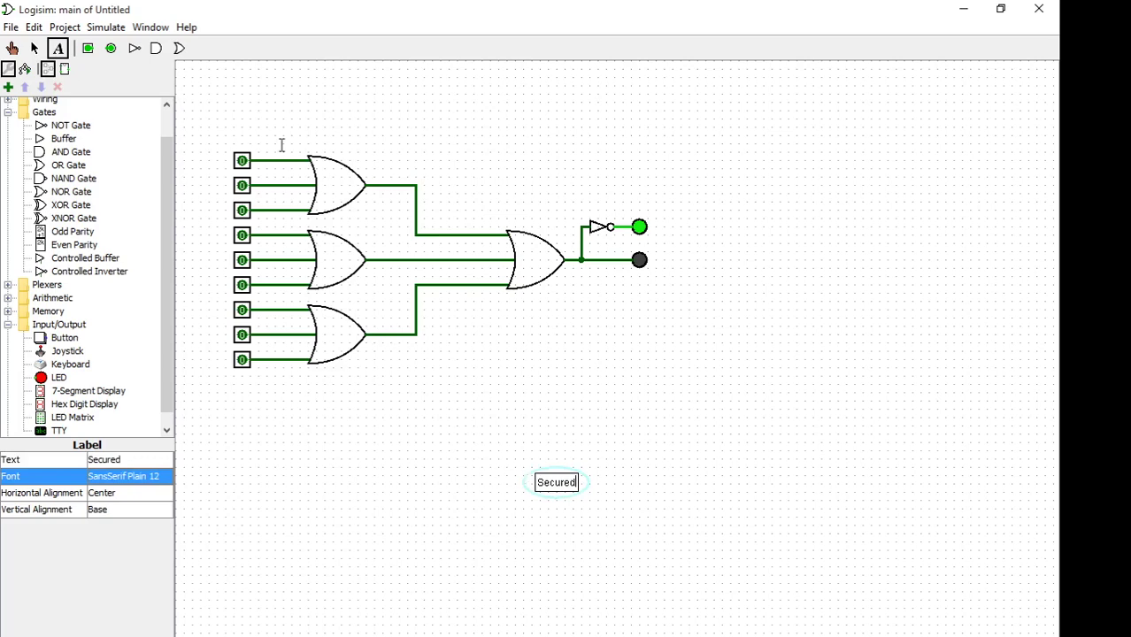
pyautogui.click(595, 491)
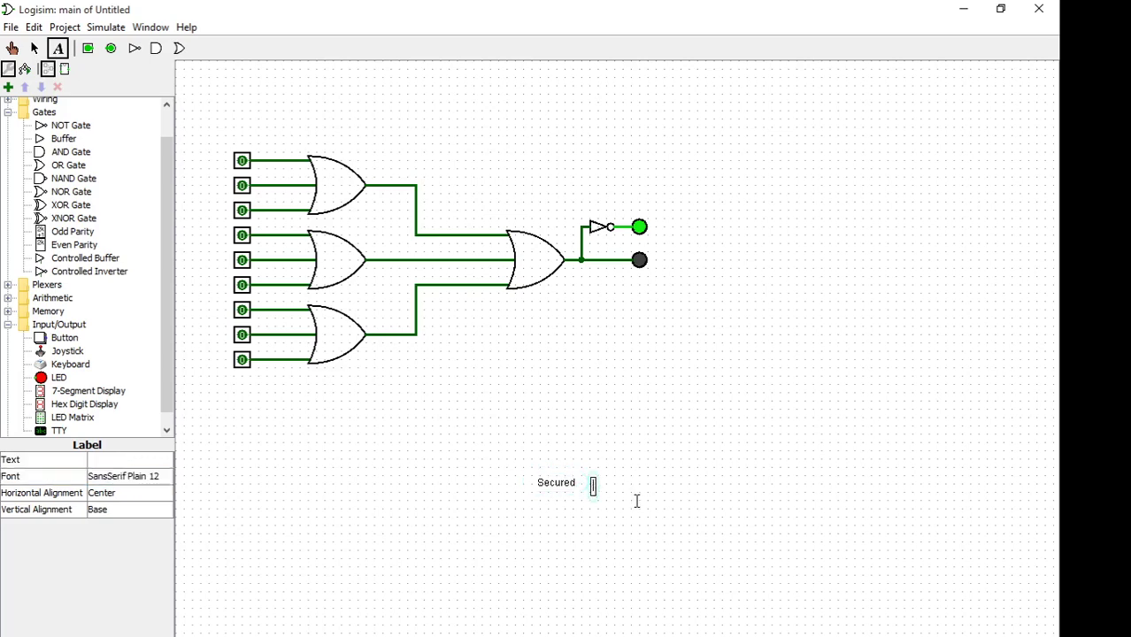
pyautogui.click(568, 488)
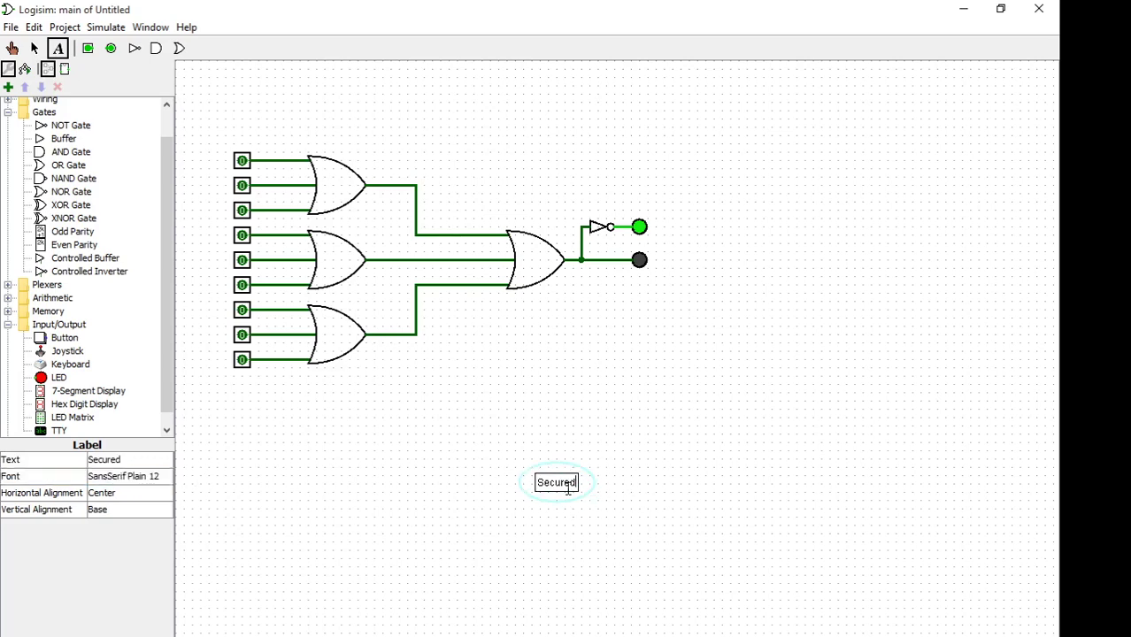
# Try to add a second text label below "Secured", reusing its text with the prefix "Un"
pyautogui.click(154, 461)
pyautogui.click(154, 462)
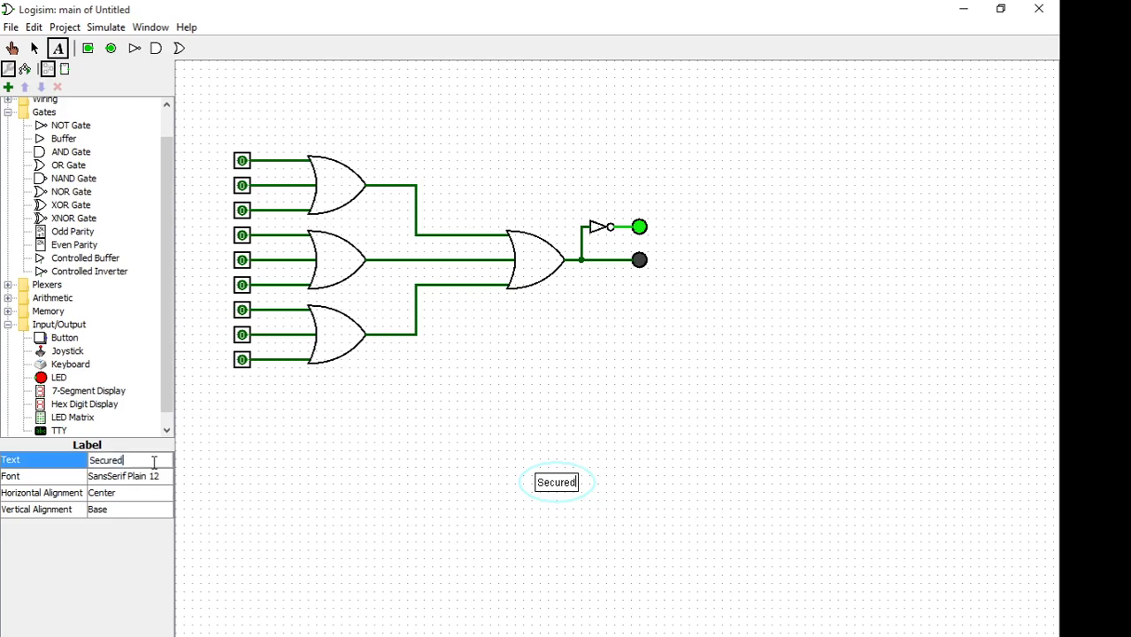
pyautogui.doubleClick(115, 463)
pyautogui.hotkey('ctrl', 'c')
pyautogui.click(585, 605)
pyautogui.click(136, 457)
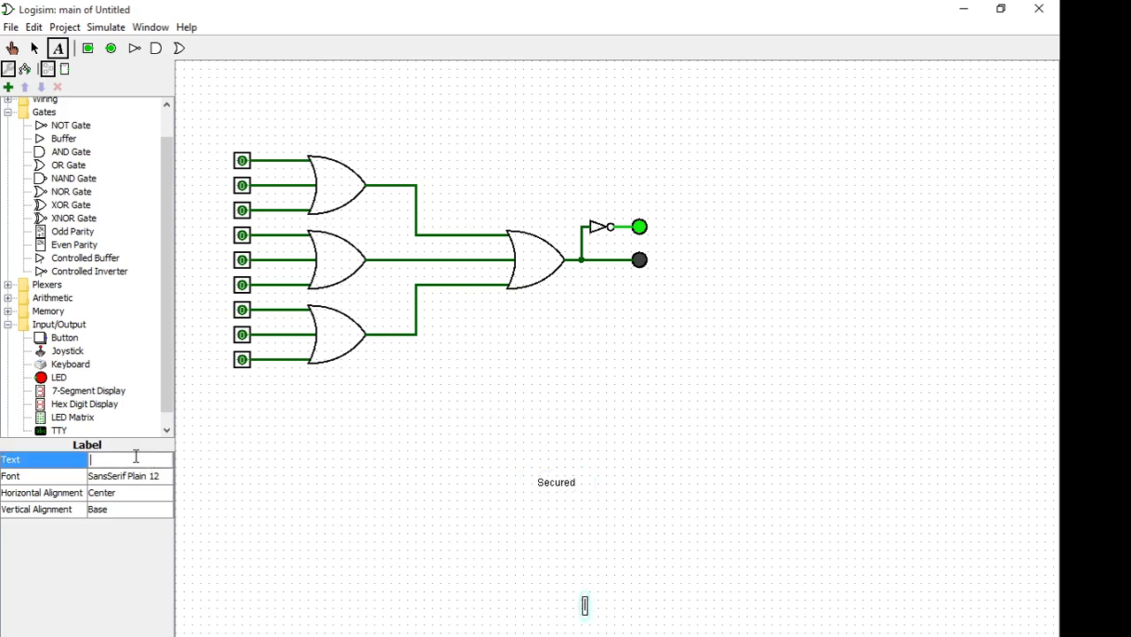
pyautogui.hotkey('ctrl', 'v')
pyautogui.press('Home')
pyautogui.write('Un')
# Move the "Secured" text label just above the upper LED and set its font size to 14
pyautogui.click(34, 48)
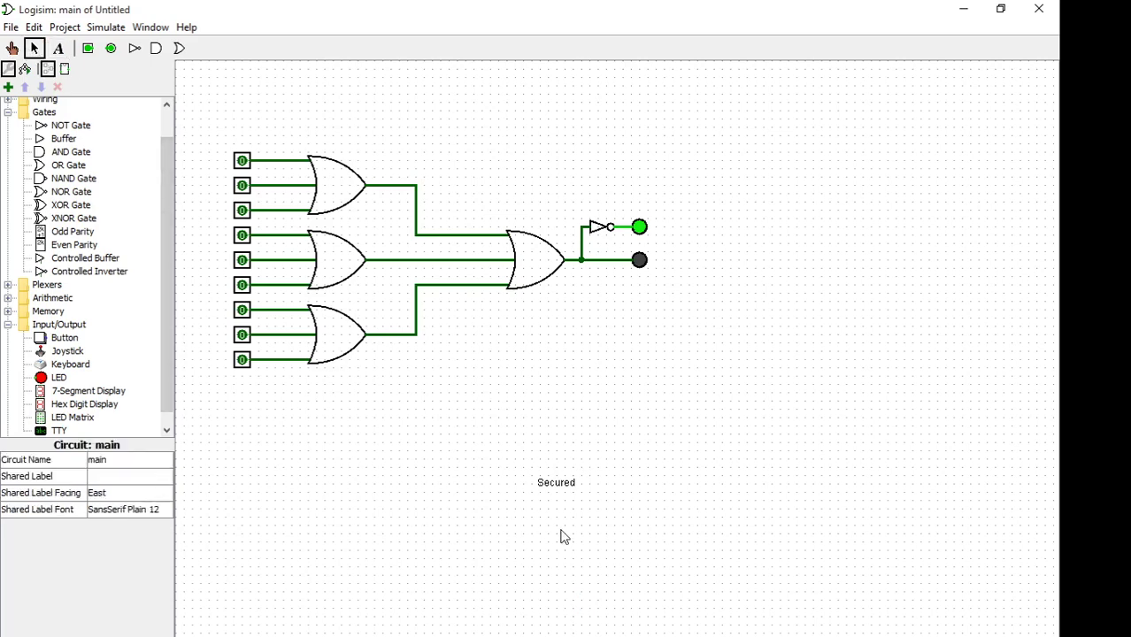
pyautogui.click(557, 492)
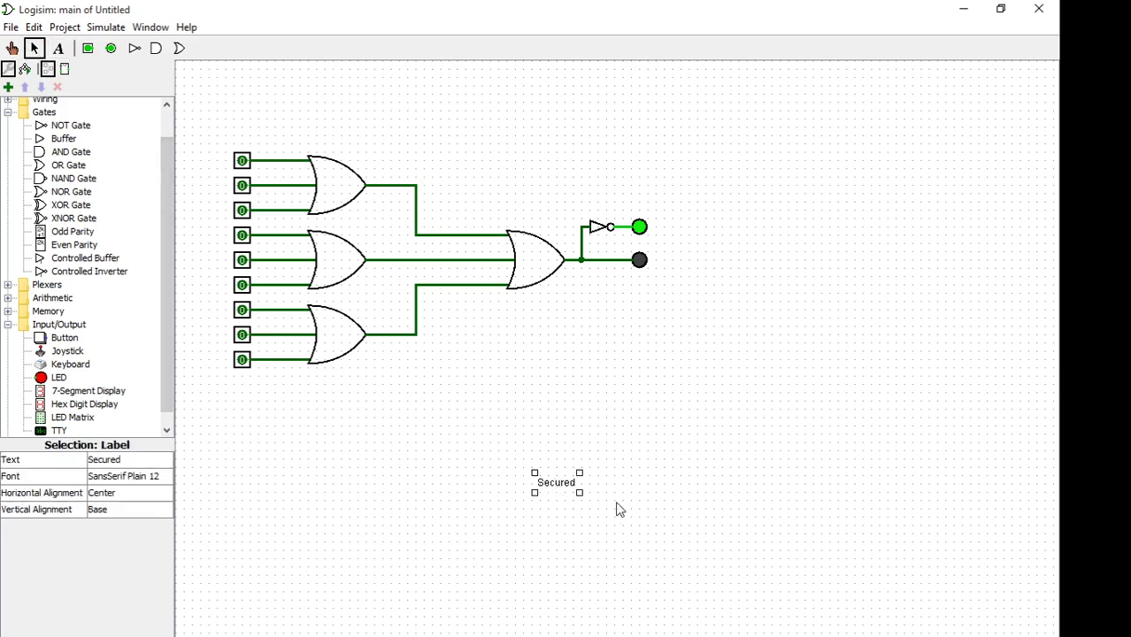
pyautogui.moveTo(565, 484); pyautogui.dragTo(643, 212)
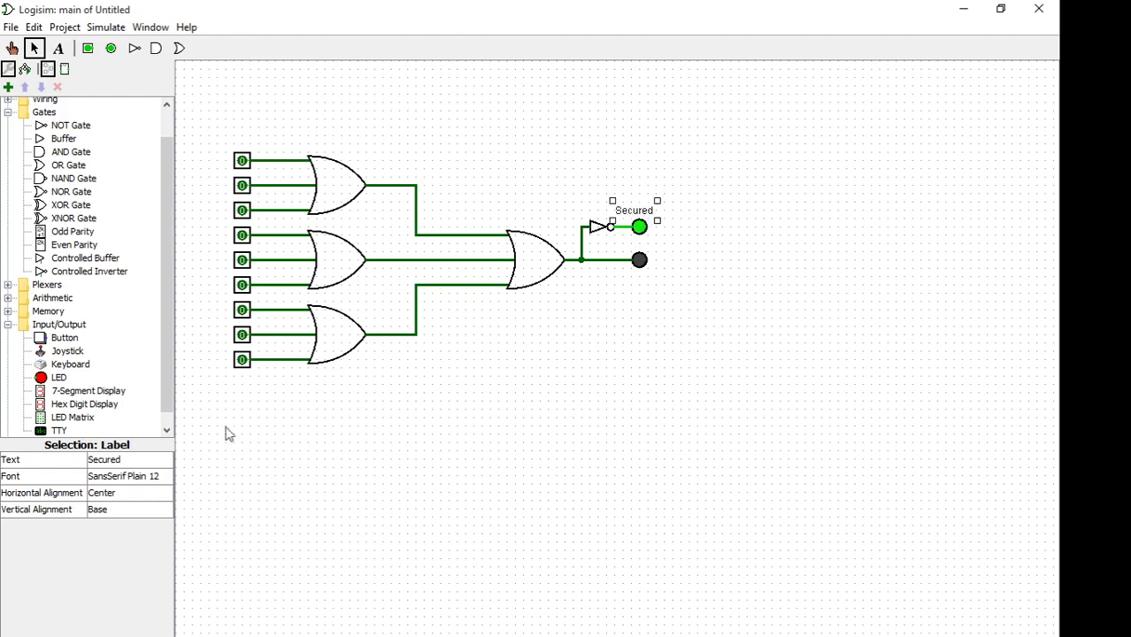
pyautogui.click(128, 477)
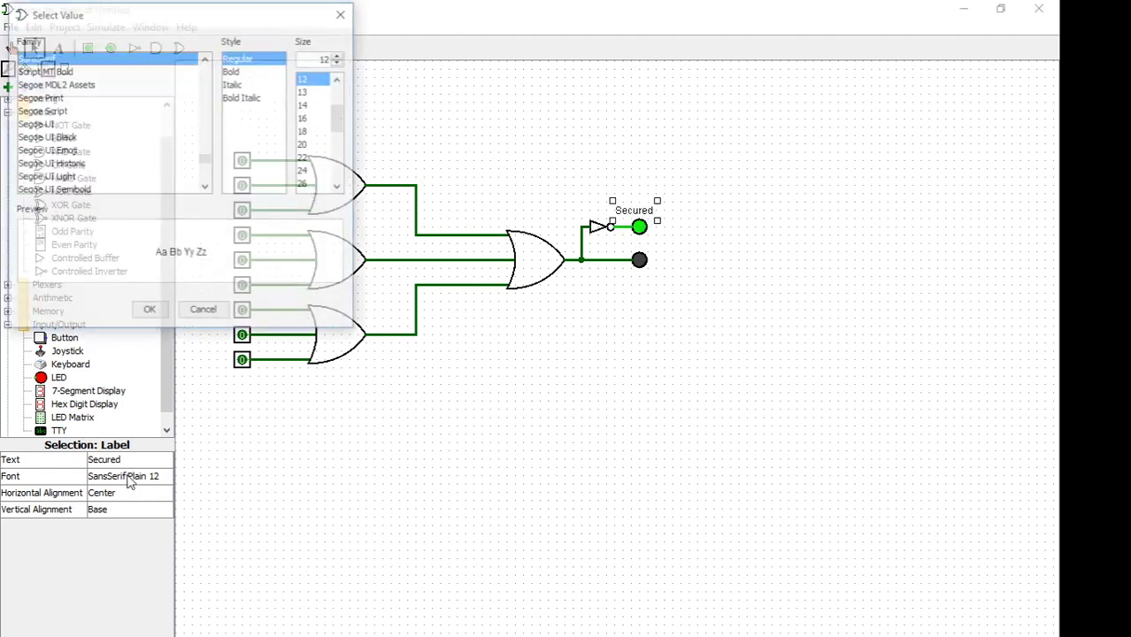
pyautogui.click(304, 104)
pyautogui.click(149, 311)
pyautogui.click(703, 389)
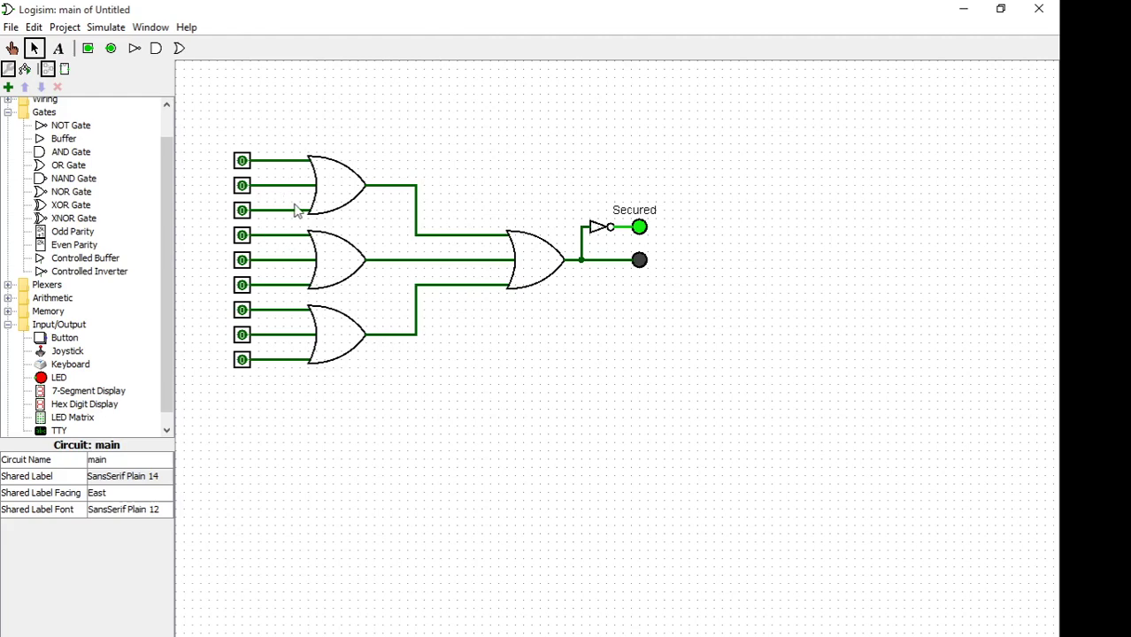
# Duplicate the "Secured" label, place the copy just below the lower LED, and change its text to "UnSecured"
pyautogui.click(641, 267)
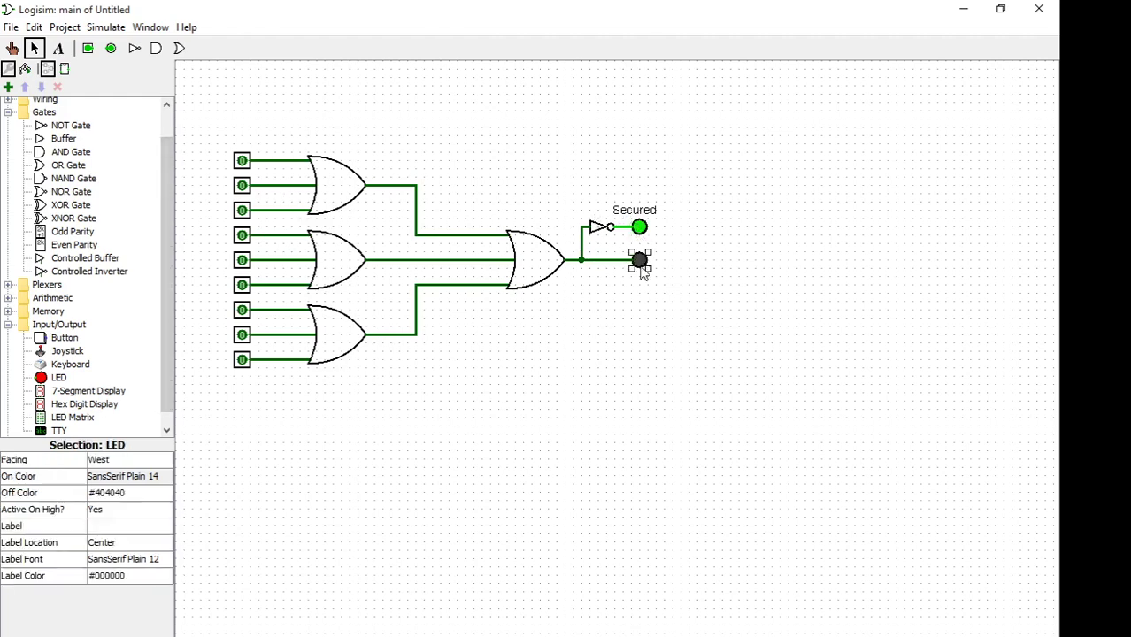
pyautogui.click(650, 215)
pyautogui.hotkey('ctrl', 'd')
pyautogui.moveTo(654, 213); pyautogui.dragTo(652, 281)
pyautogui.click(126, 461)
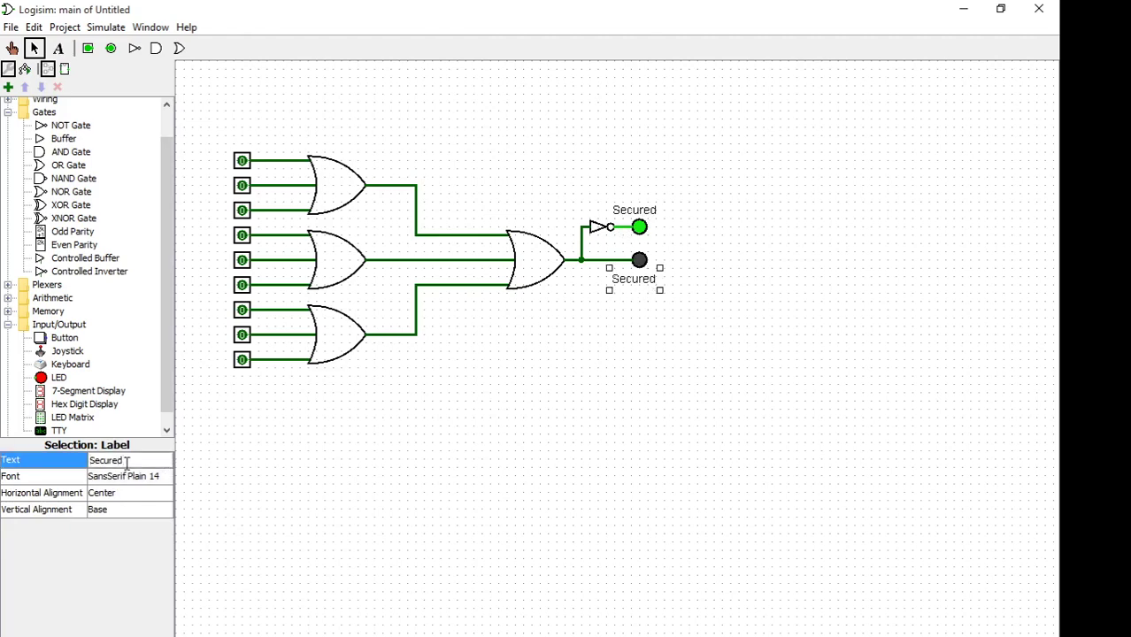
pyautogui.press('Home')
pyautogui.write('Un')
pyautogui.press('Return')
pyautogui.click(345, 547)
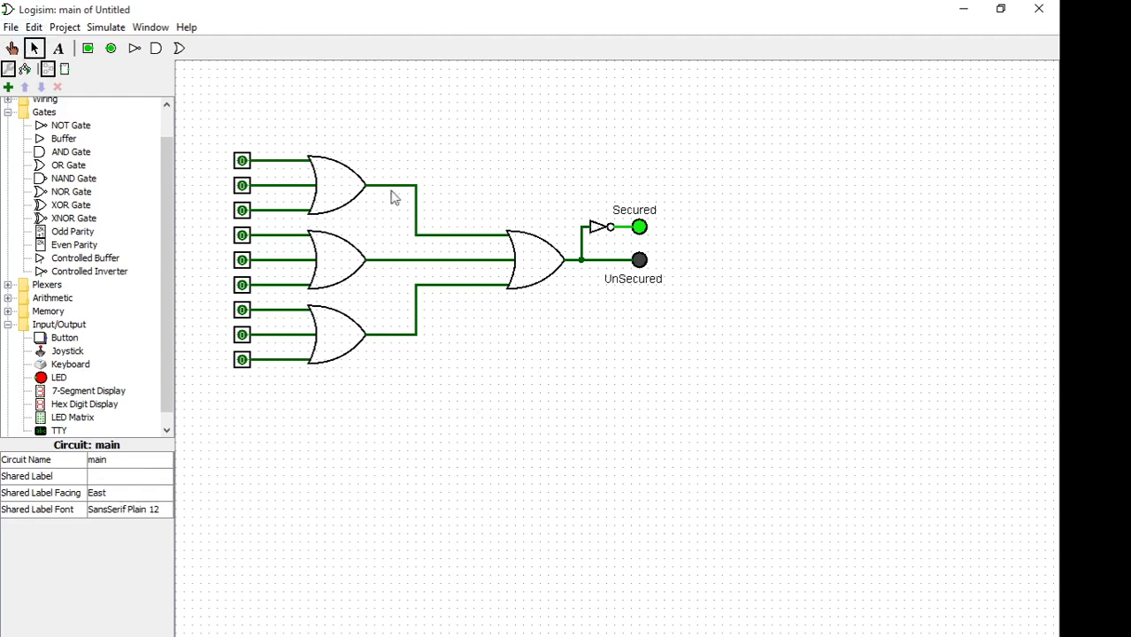
# Test the circuit by switching on the top gate's three inputs and the middle gate's first input, and reset all four to 0
pyautogui.click(11, 48)
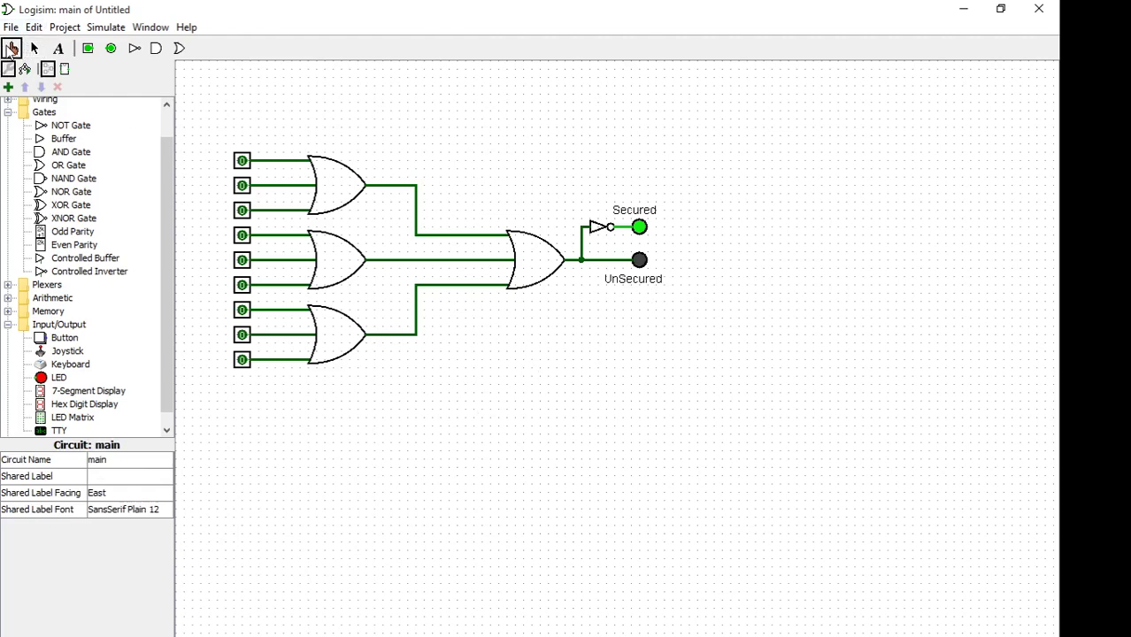
pyautogui.click(246, 164)
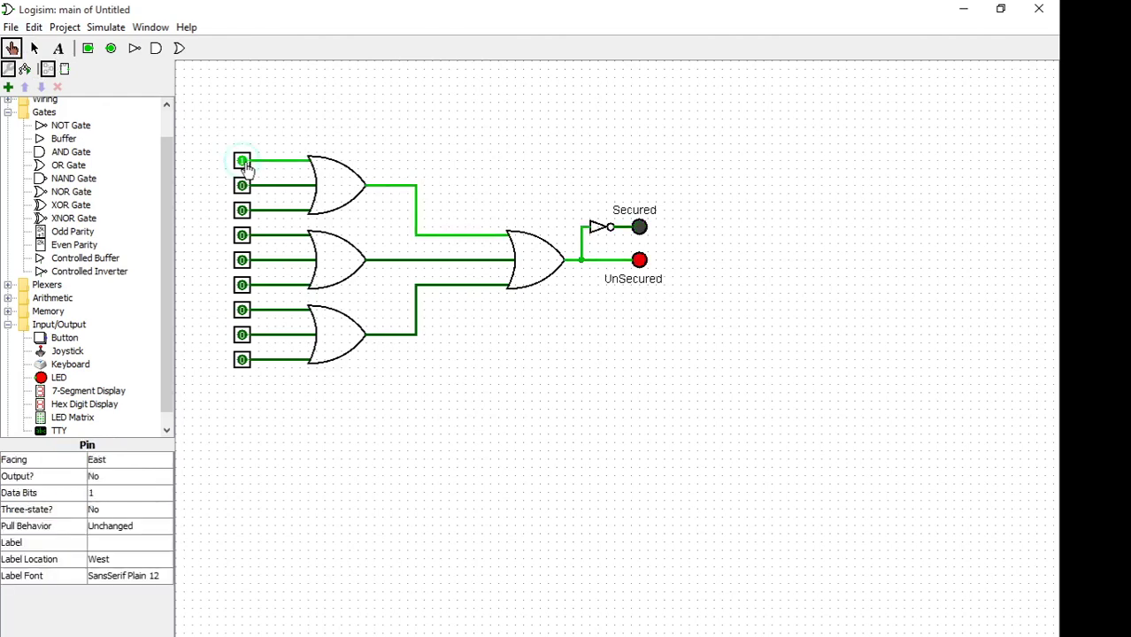
pyautogui.click(241, 235)
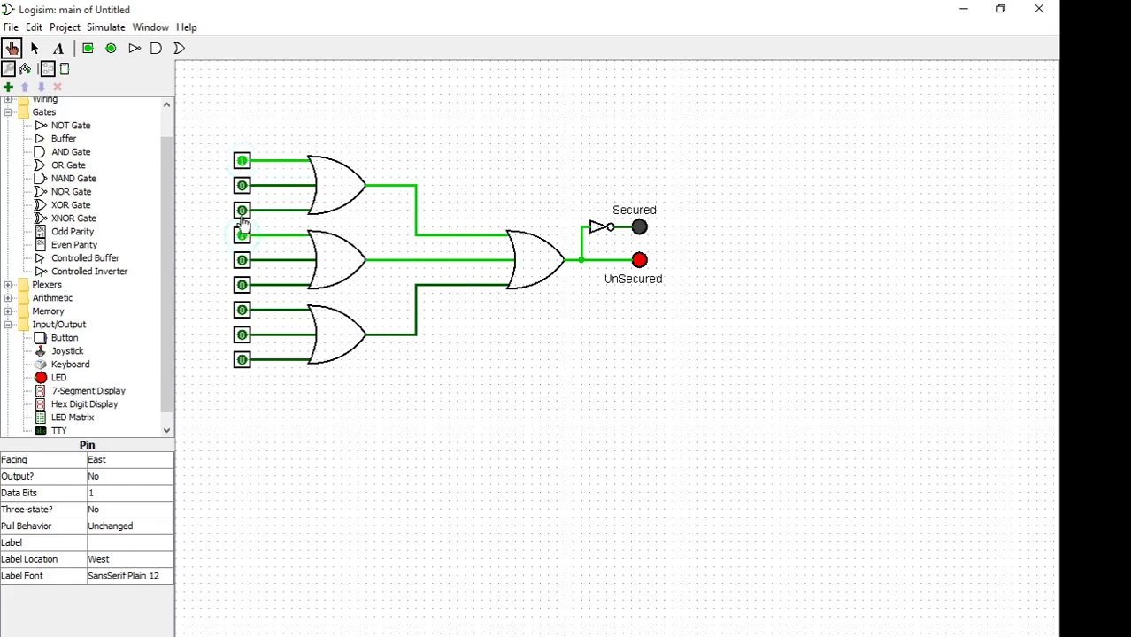
pyautogui.click(243, 211)
pyautogui.click(241, 186)
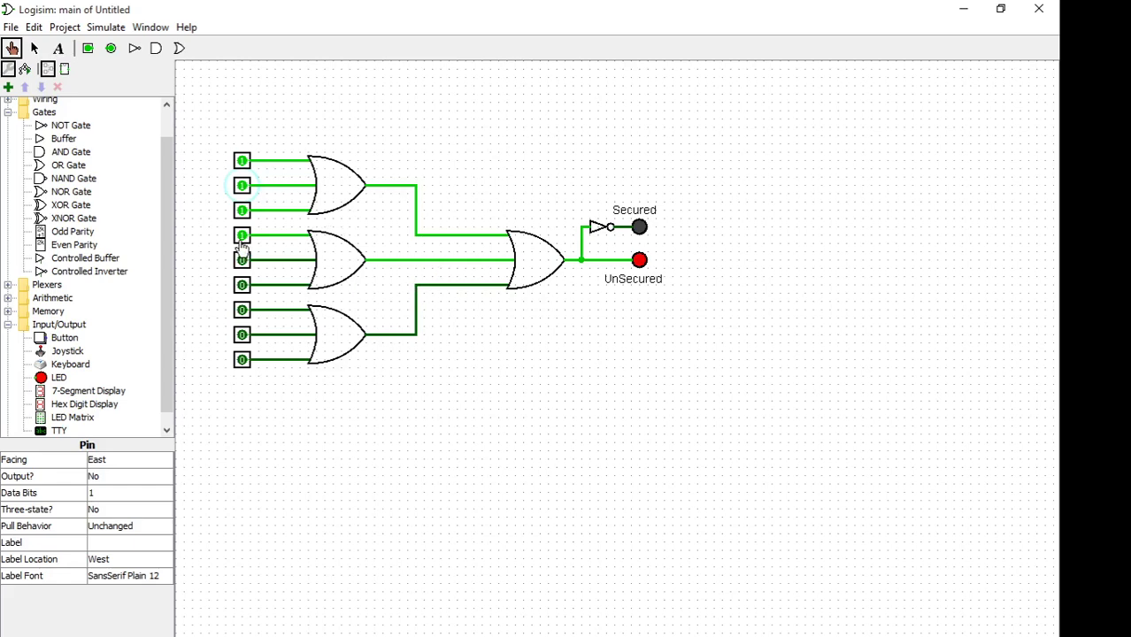
pyautogui.click(241, 210)
pyautogui.click(242, 235)
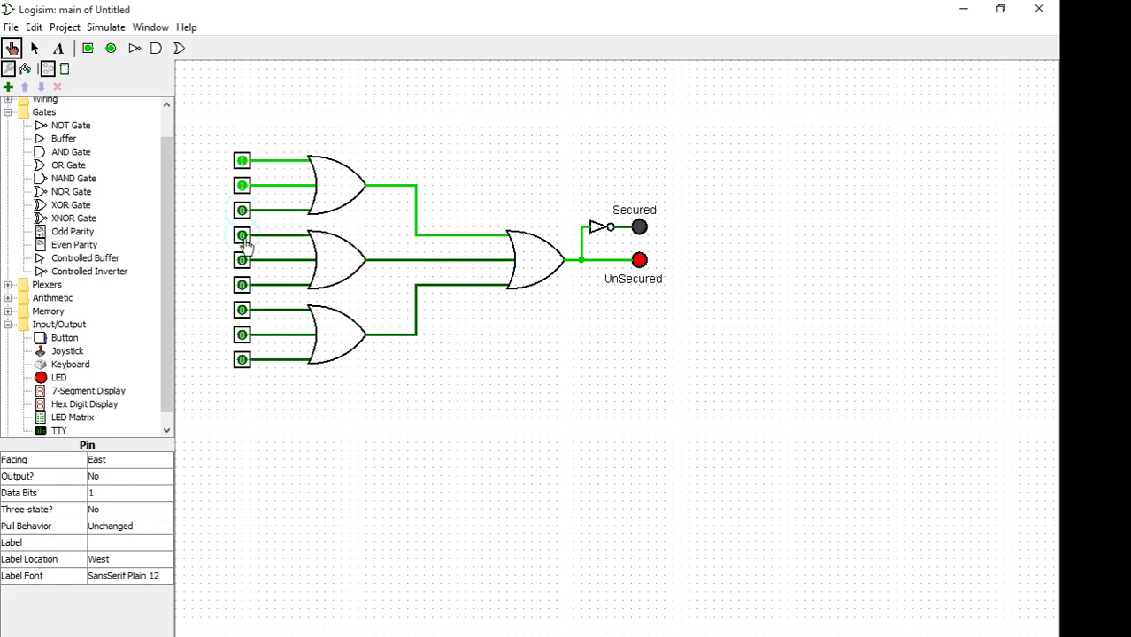
pyautogui.click(242, 185)
pyautogui.click(242, 160)
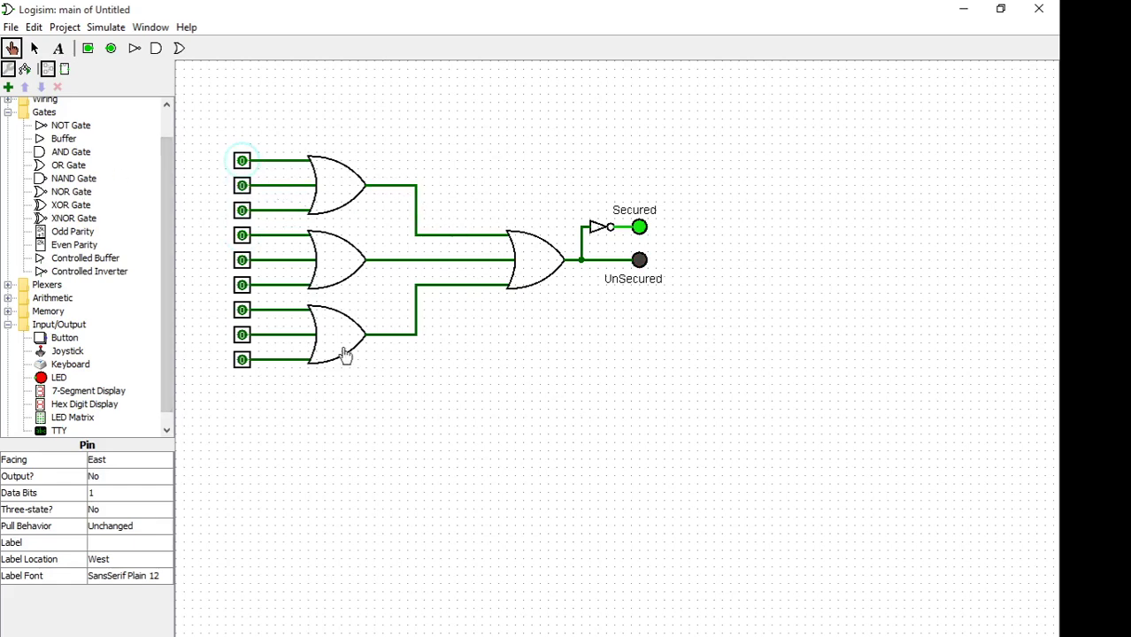
# Test the bottom OR gate's first and second inputs by toggling them to 1 and returning both to 0
pyautogui.click(242, 312)
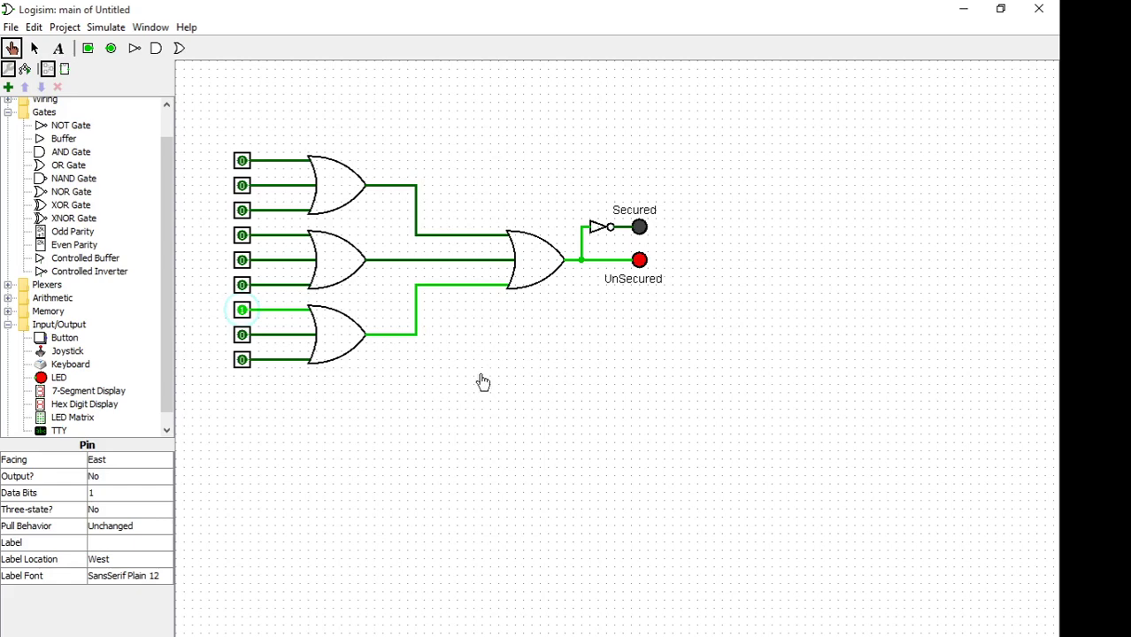
pyautogui.click(240, 336)
pyautogui.click(242, 311)
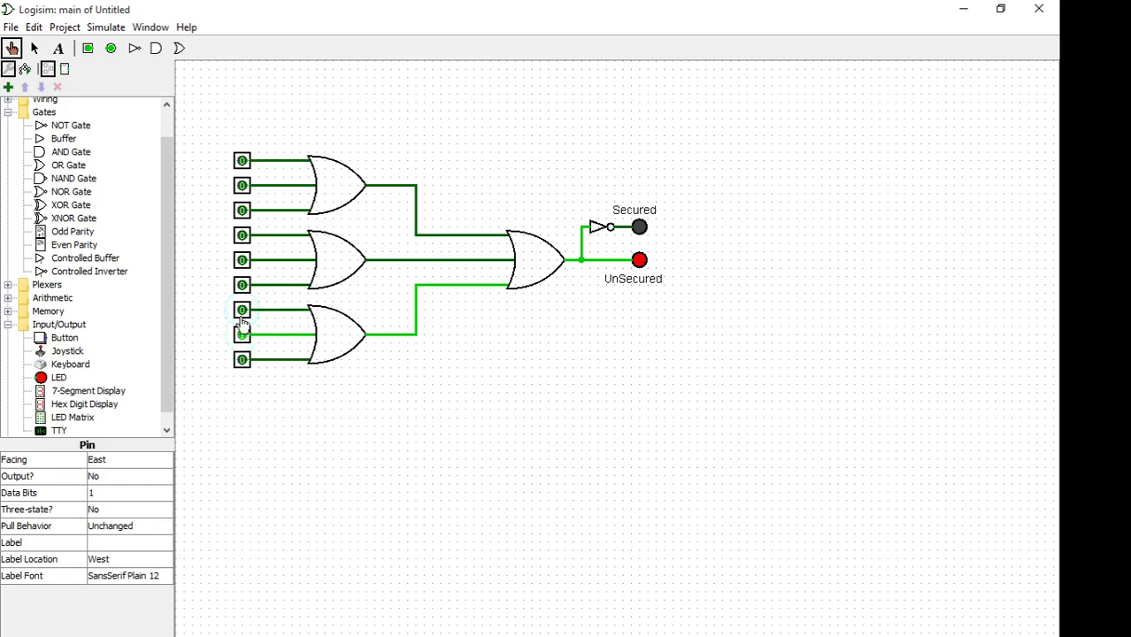
pyautogui.click(241, 335)
pyautogui.click(241, 336)
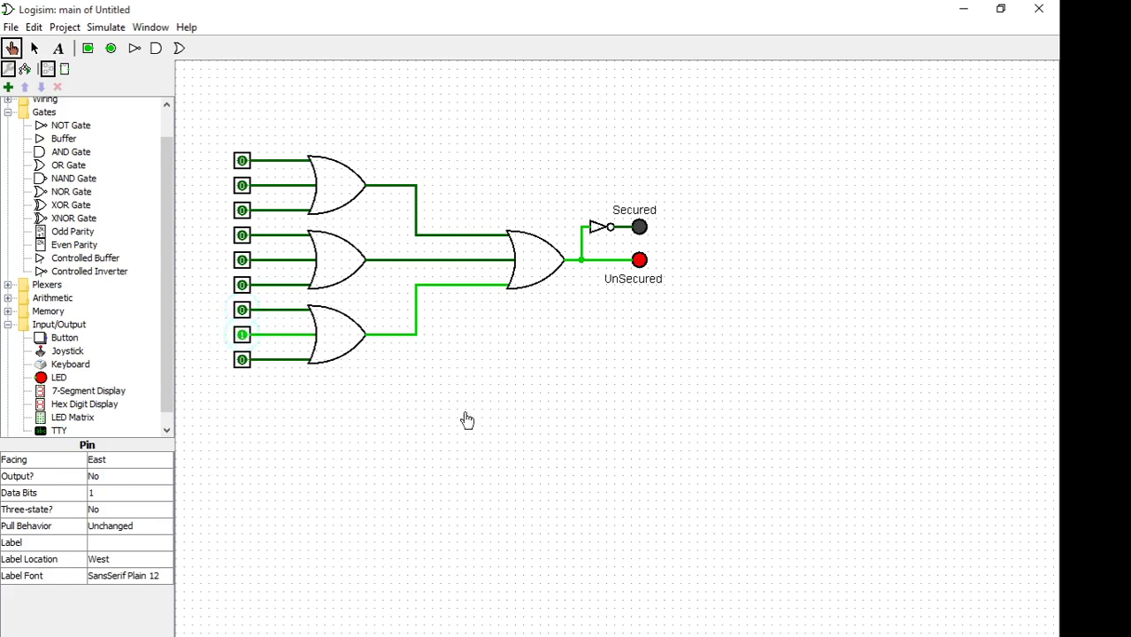
pyautogui.click(241, 335)
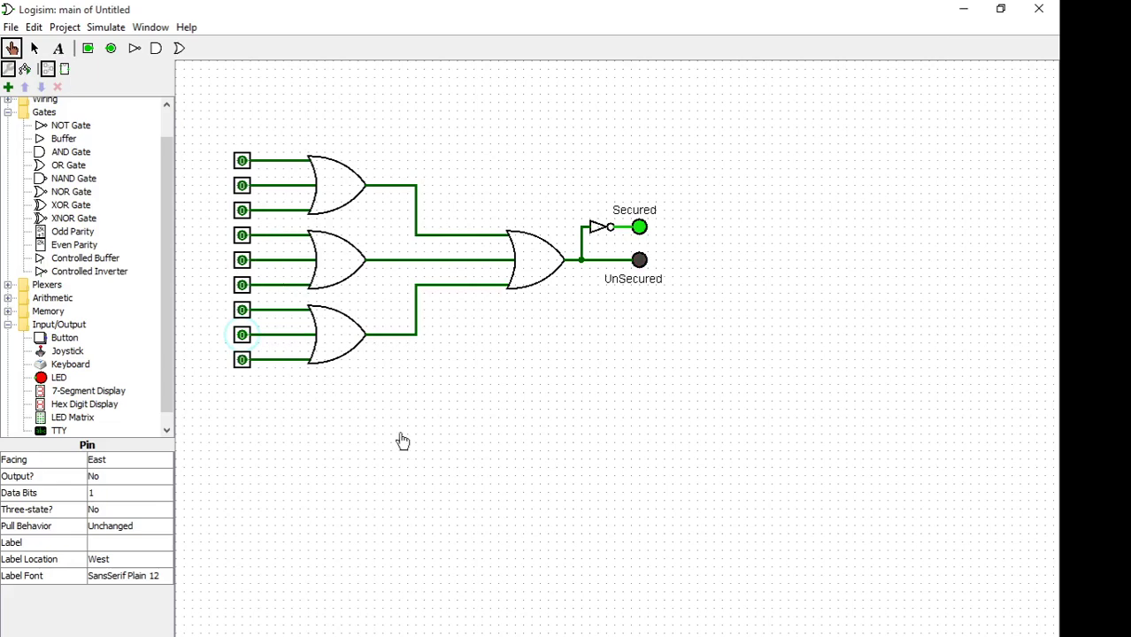
# Switch to the Task document in Word and look through the truth table for the three rooms
pyautogui.hotkey('alt', 'Tab')
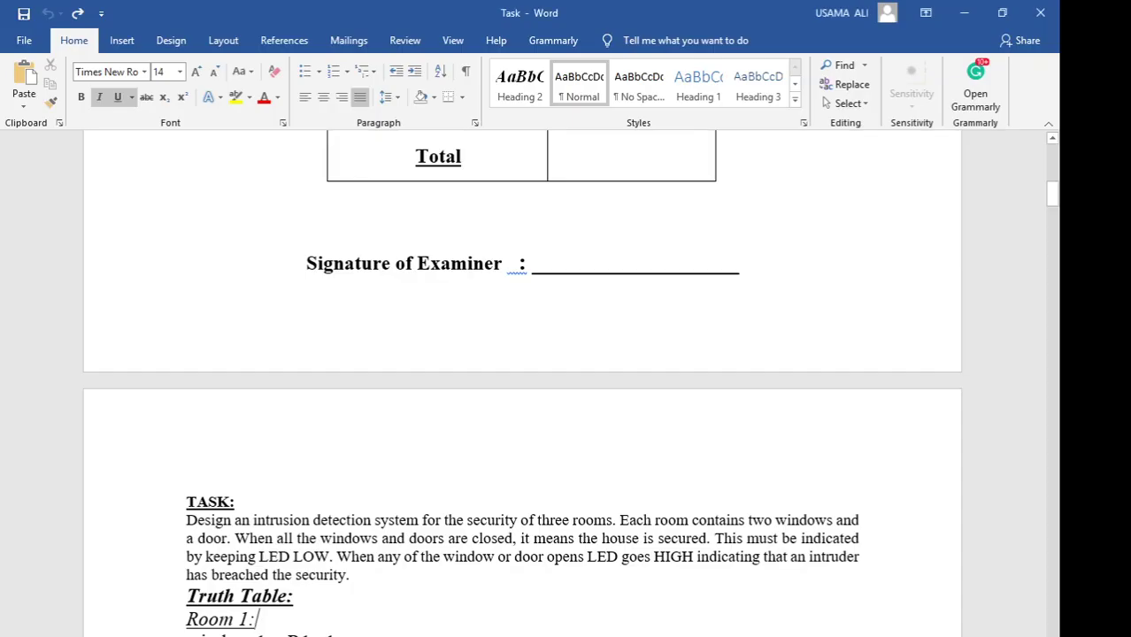
pyautogui.scroll(-12, 567, 380)
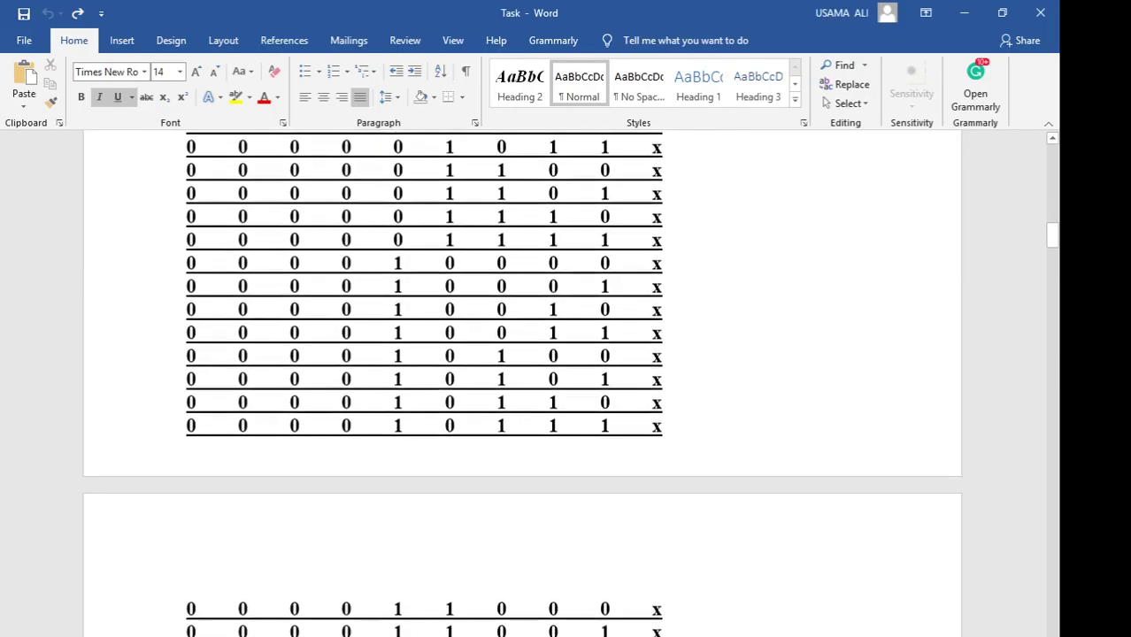
pyautogui.scroll(-15, 567, 381)
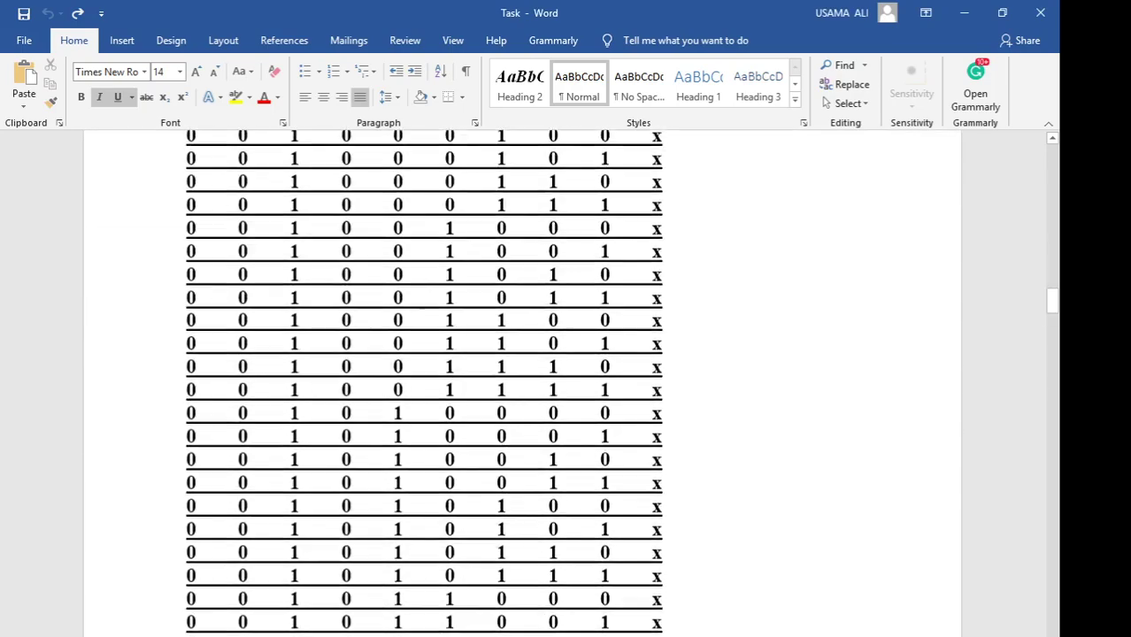
pyautogui.scroll(-15, 566, 381)
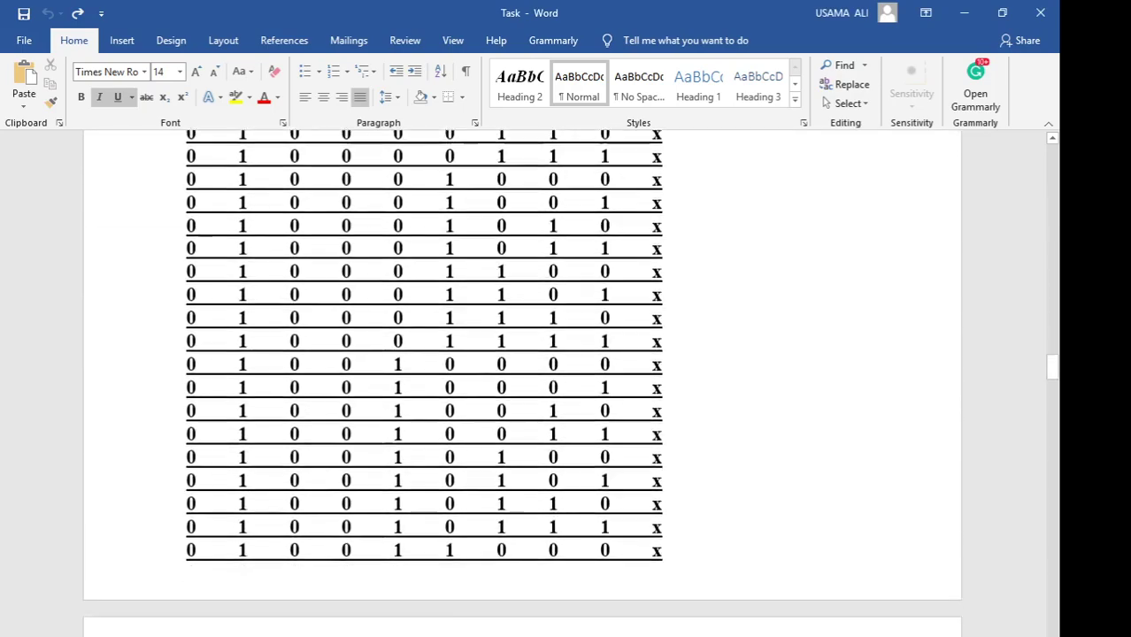
pyautogui.scroll(-15, 1062, 500)
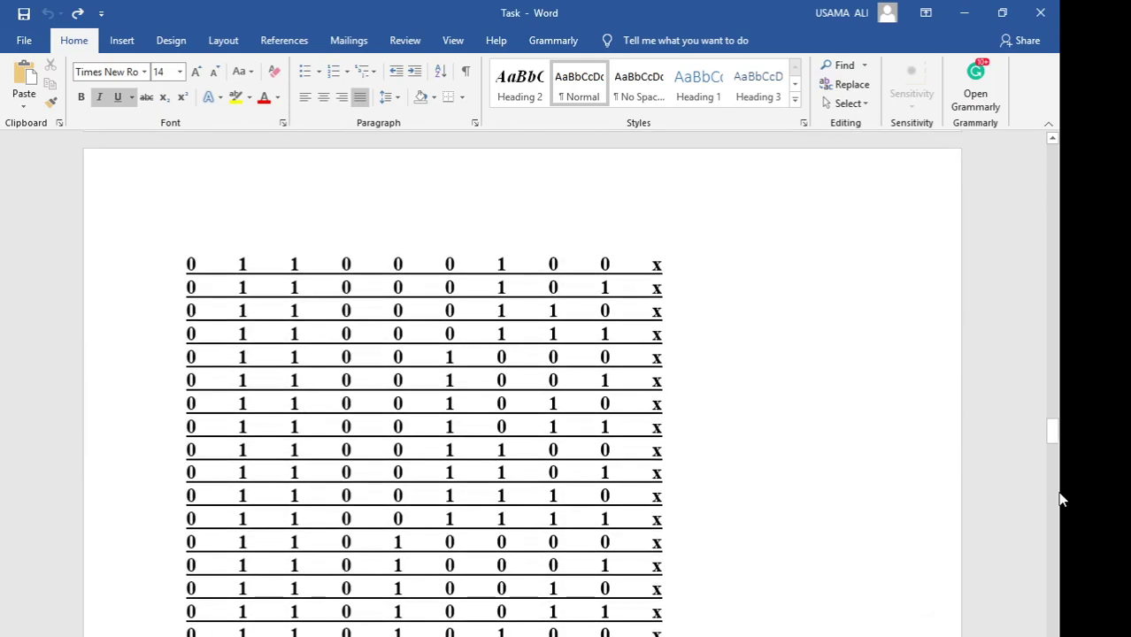
pyautogui.moveTo(1053, 424); pyautogui.dragTo(1053, 624)
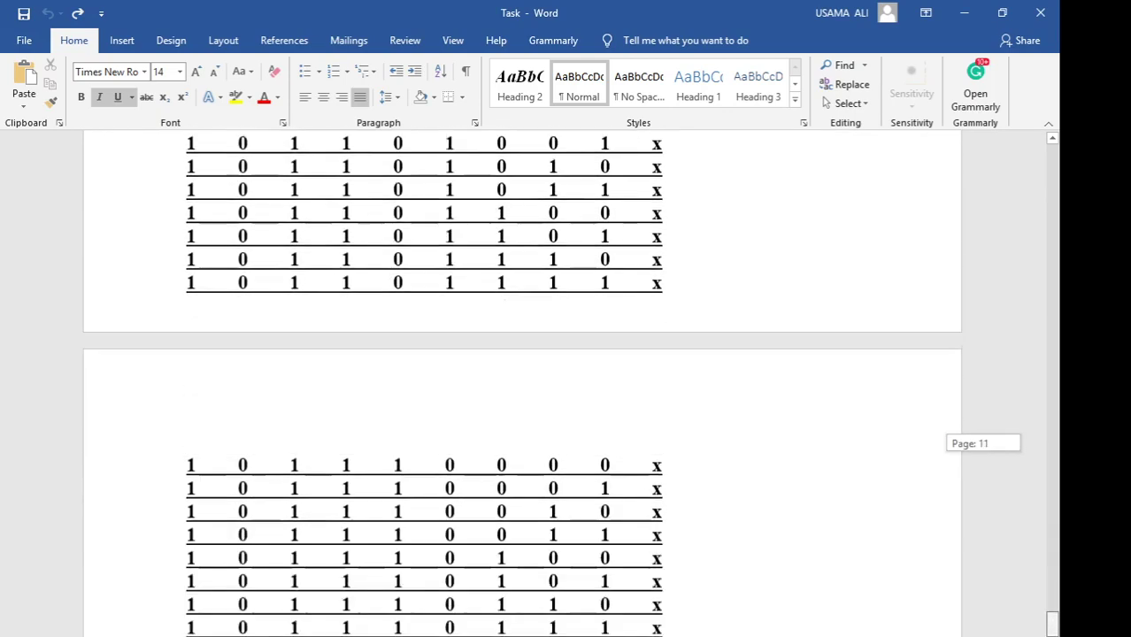
# Examine the Logic Circuit diagram and the Logic Expression line that follow the truth table in the document
pyautogui.scroll(-15, 705, 557)
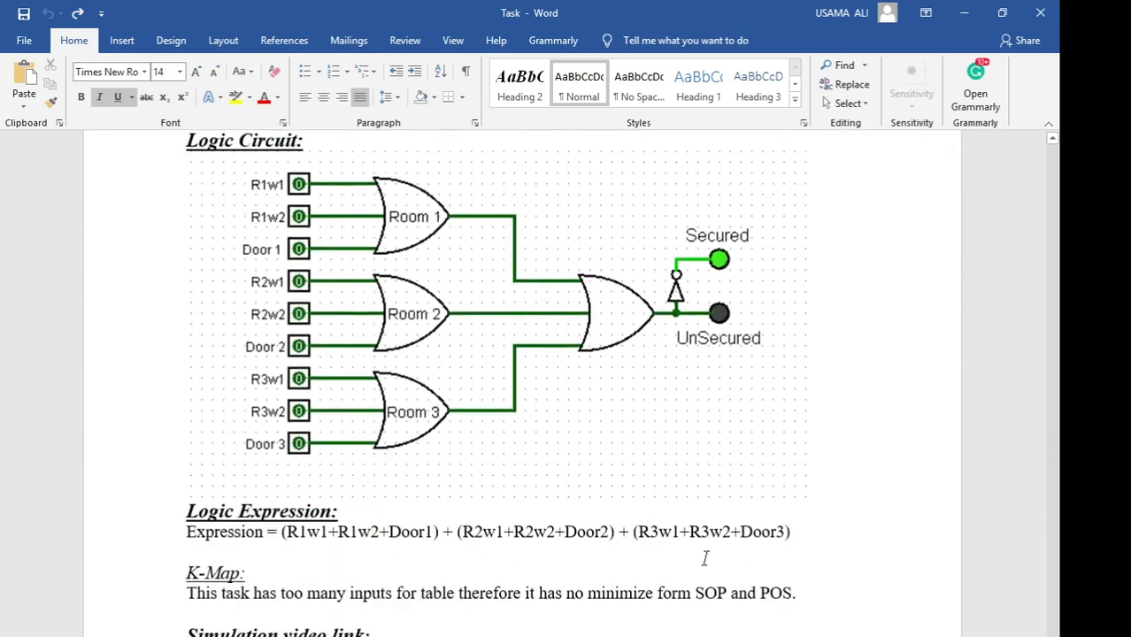
pyautogui.scroll(-1, 705, 557)
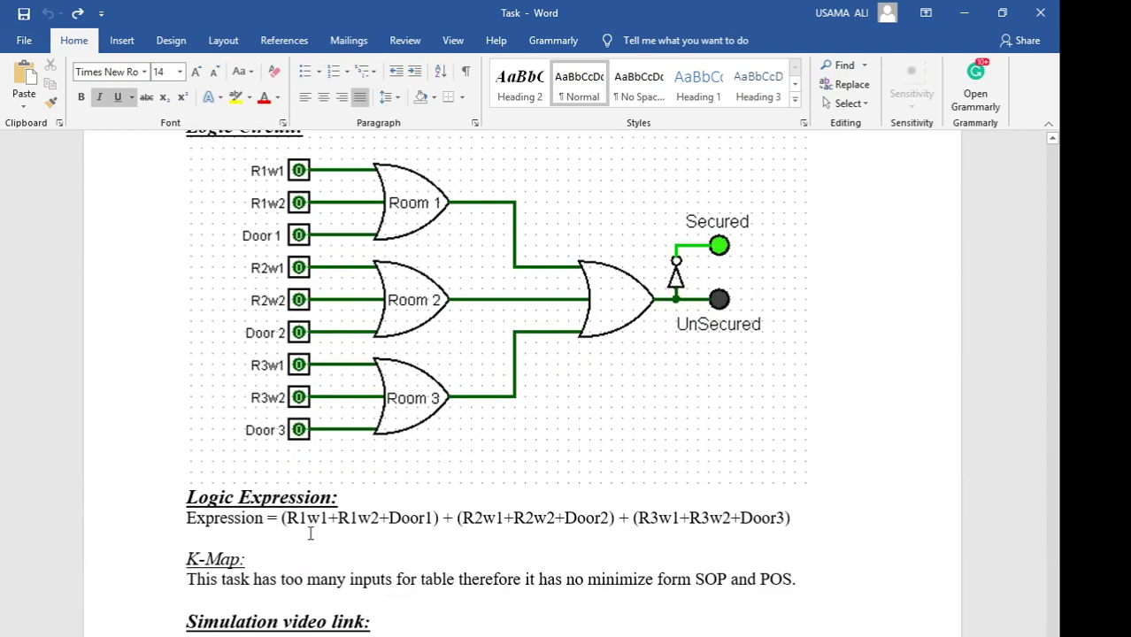
pyautogui.scroll(1, 348, 528)
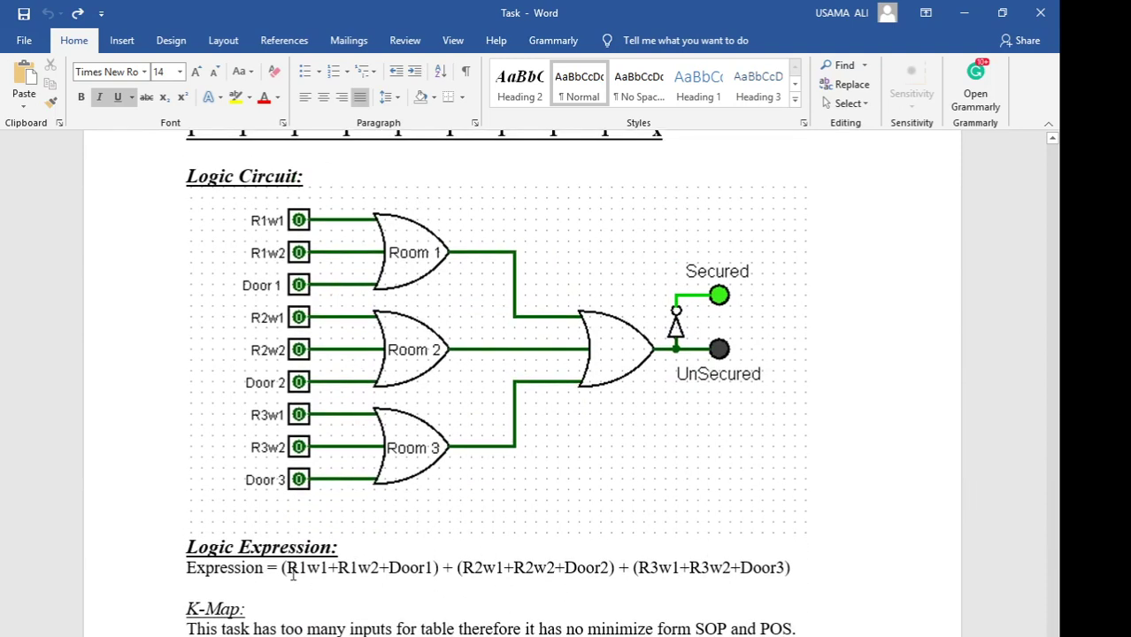
pyautogui.moveTo(295, 573); pyautogui.dragTo(796, 573)
pyautogui.click(804, 589)
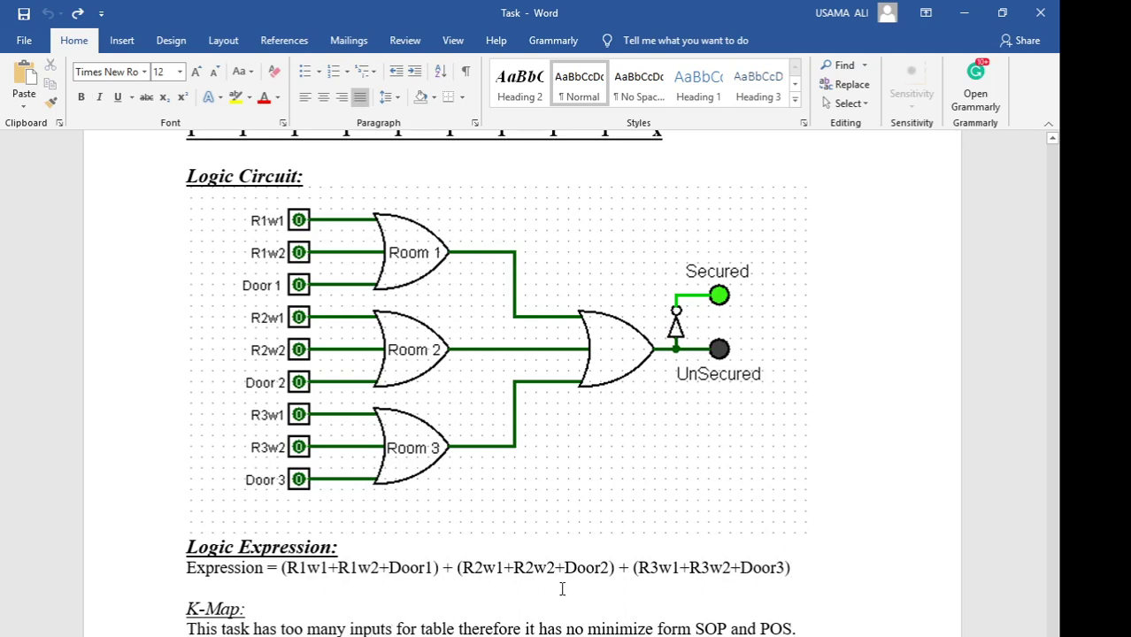
pyautogui.scroll(-1, 704, 587)
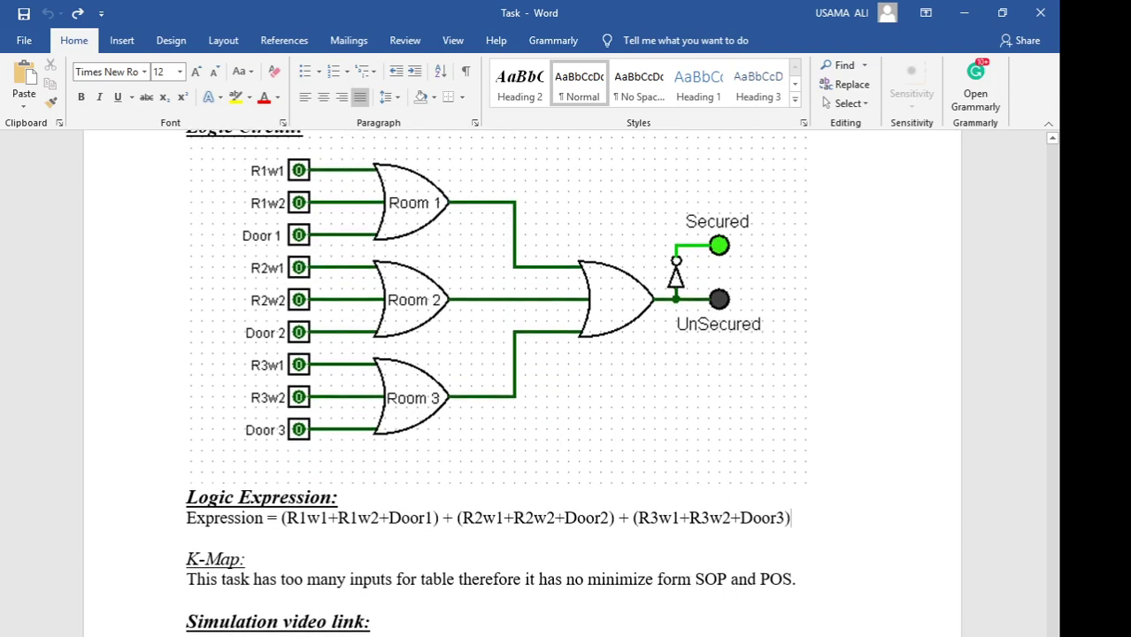
pyautogui.scroll(6, 522, 380)
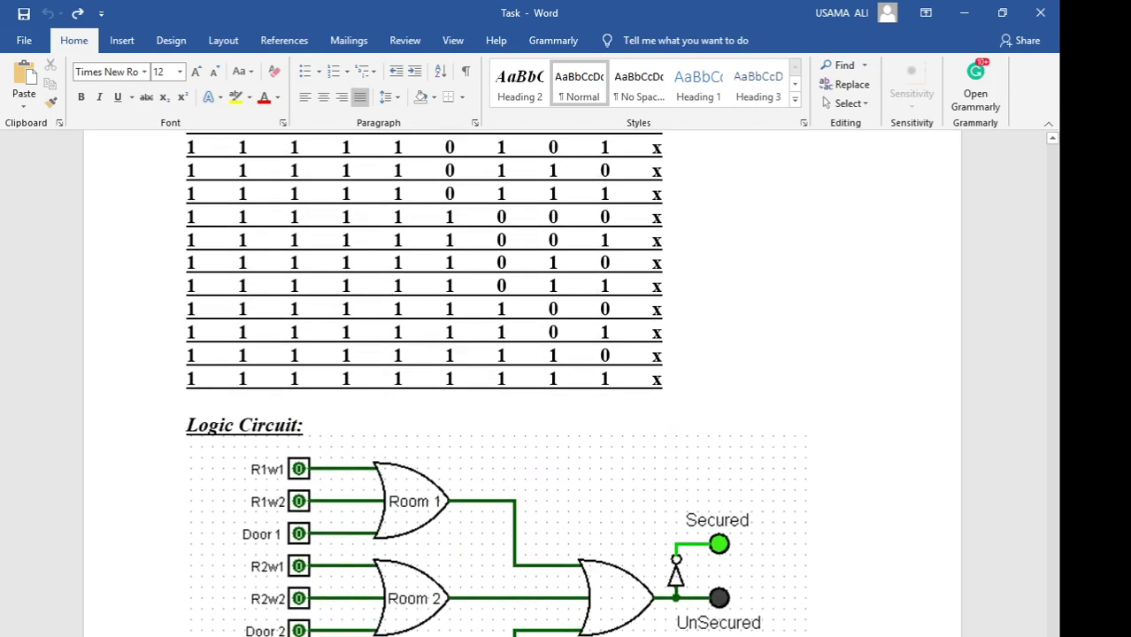
# Return to Logisim and test the top gate's third input, adding the middle and bottom gates' first inputs, and reset all three to 0
pyautogui.hotkey('alt', 'Tab')
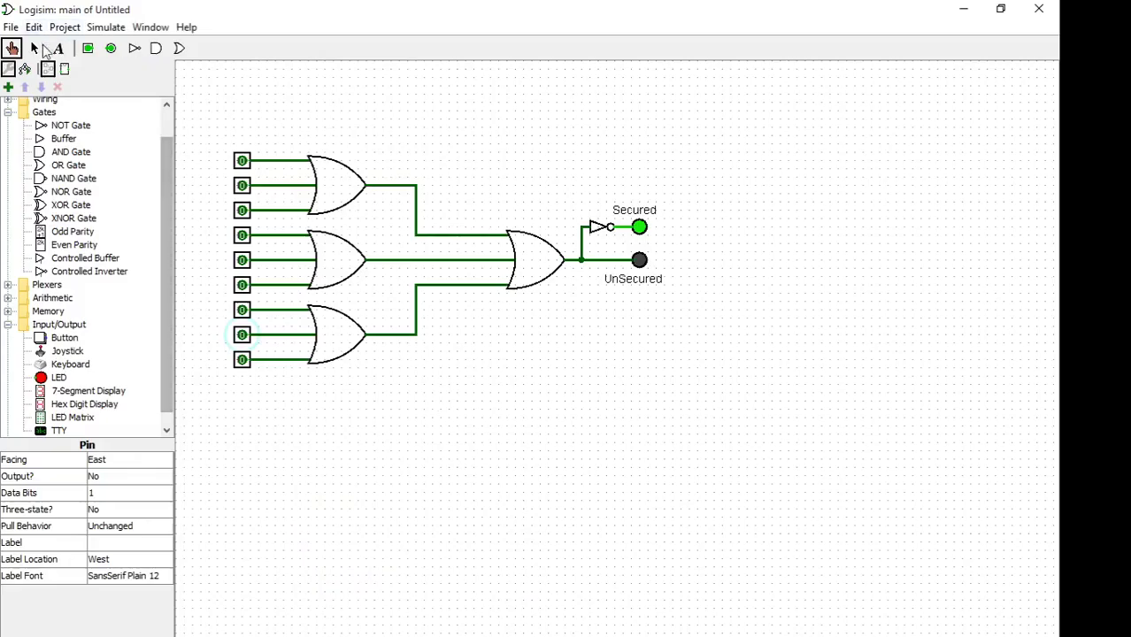
pyautogui.click(242, 210)
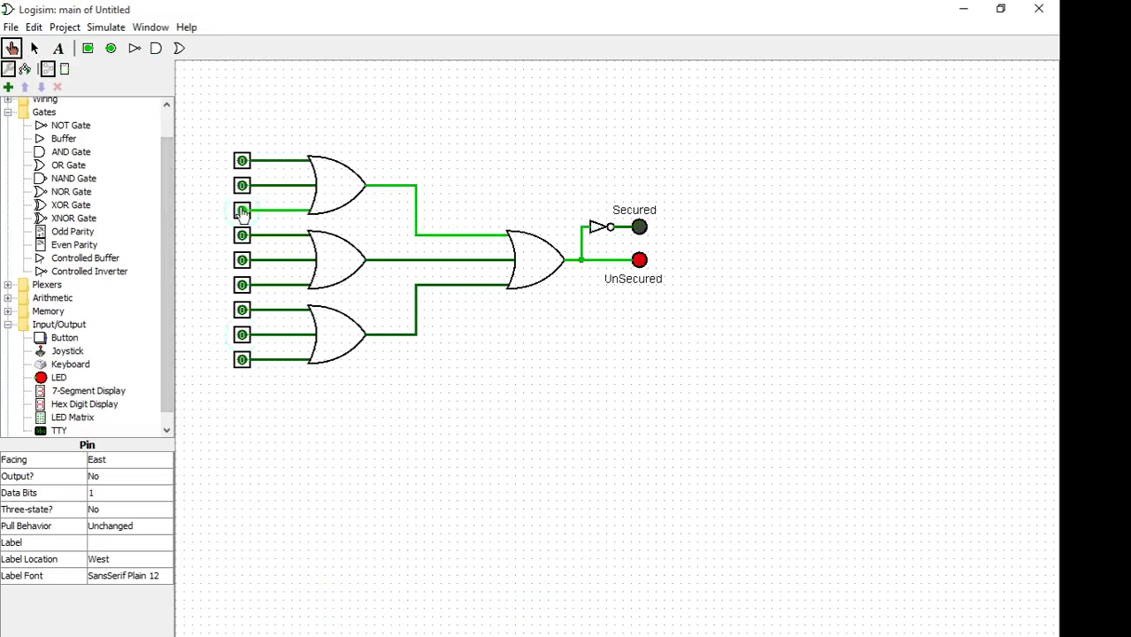
pyautogui.click(241, 210)
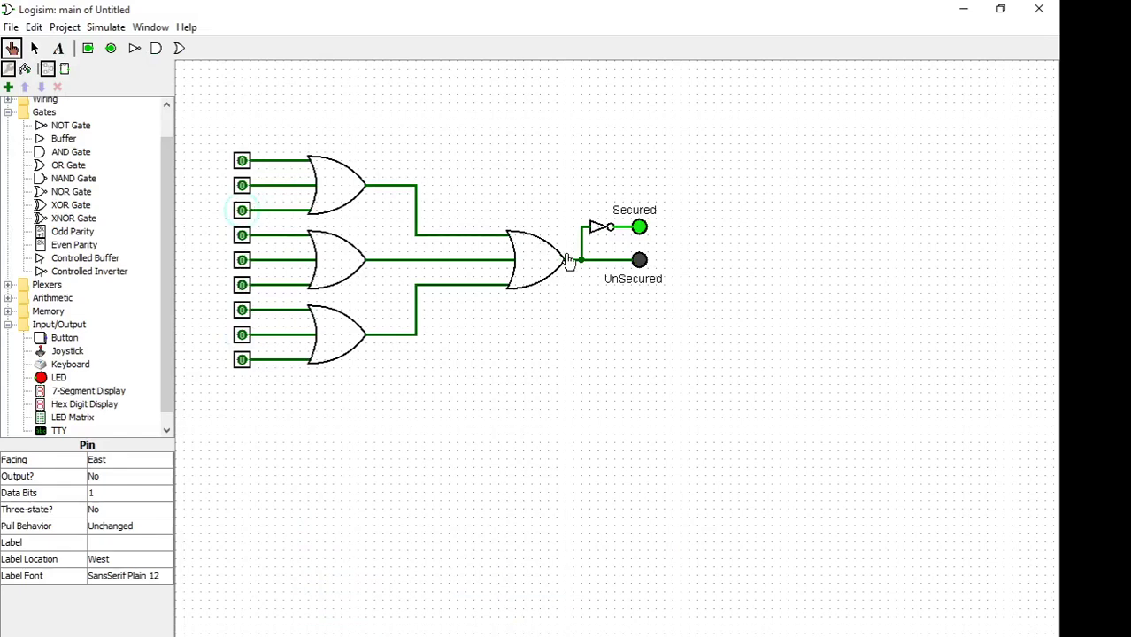
pyautogui.click(242, 212)
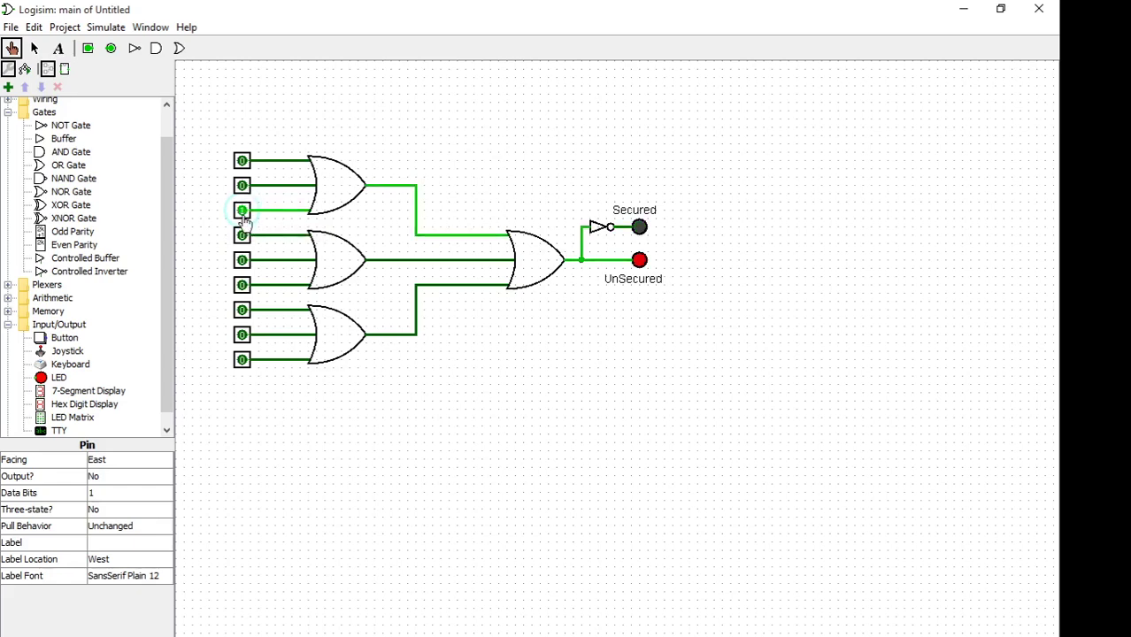
pyautogui.click(242, 236)
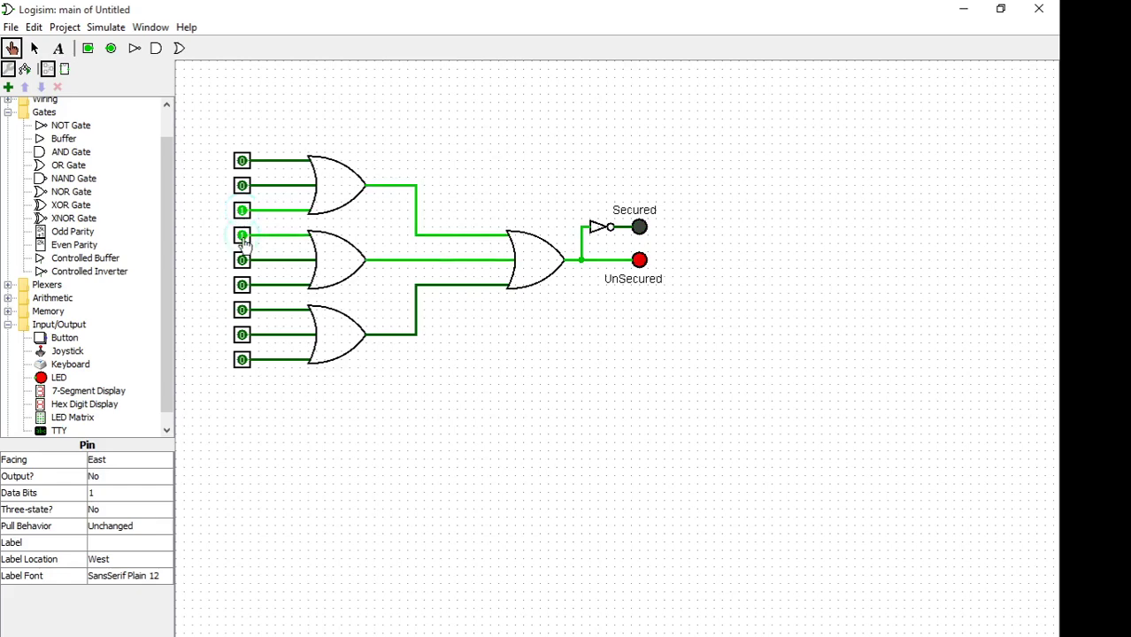
pyautogui.click(243, 312)
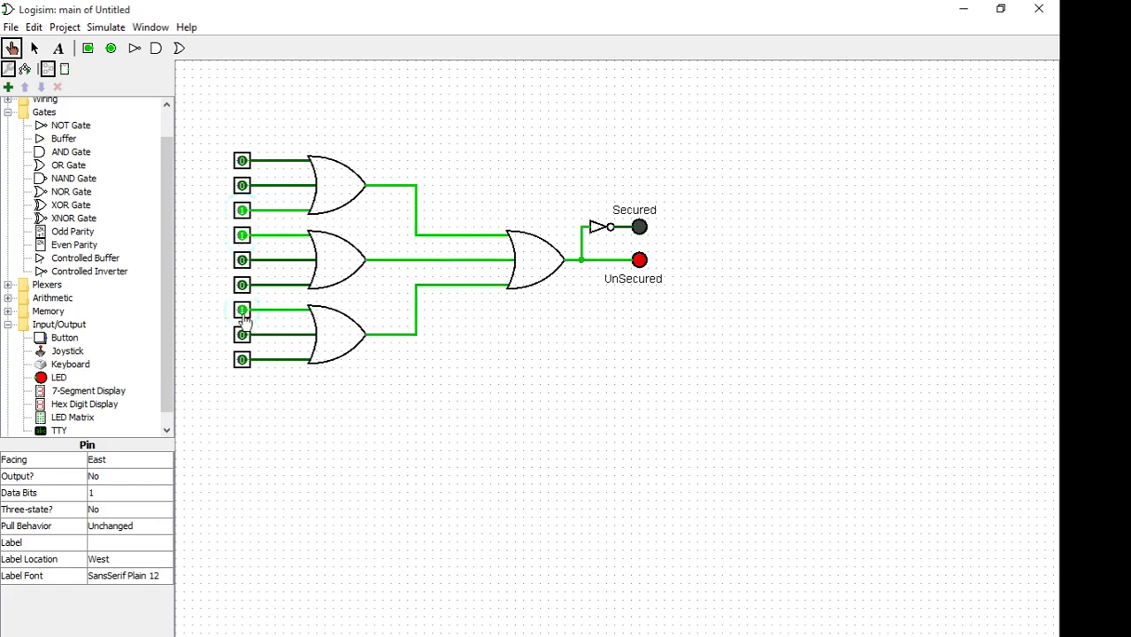
pyautogui.click(242, 312)
pyautogui.click(242, 235)
pyautogui.click(242, 211)
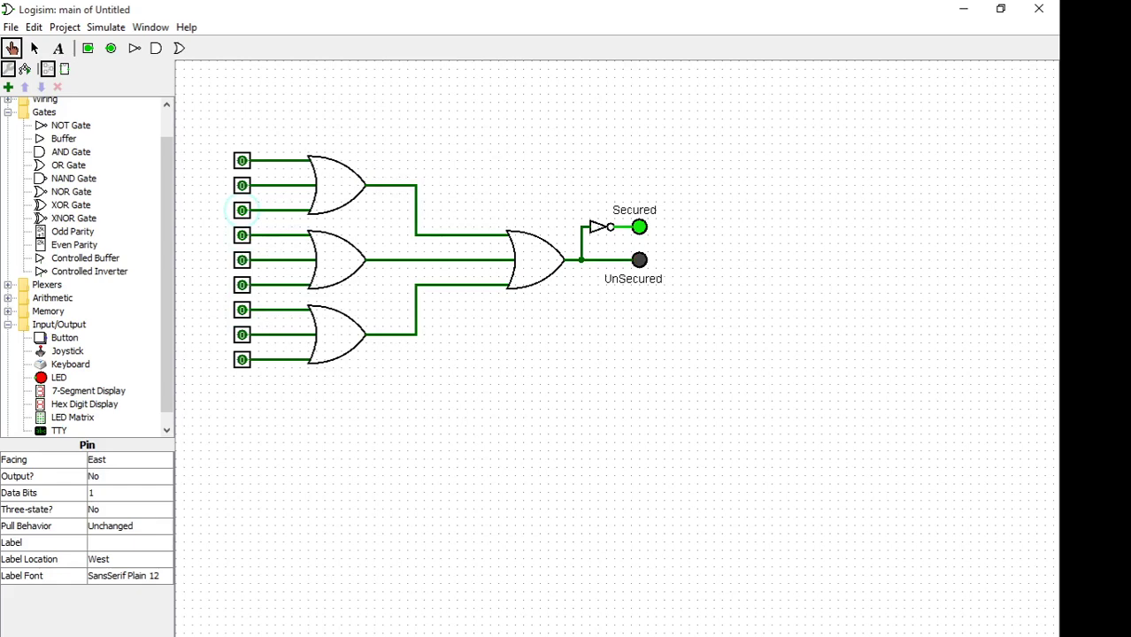
pyautogui.hotkey('alt', 'Tab')
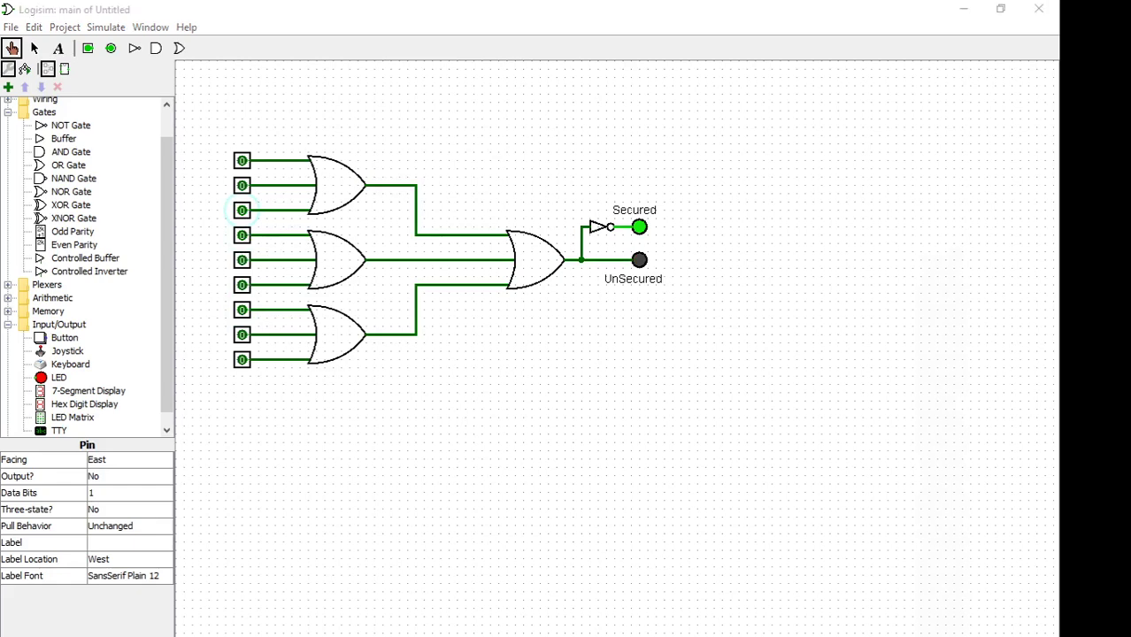